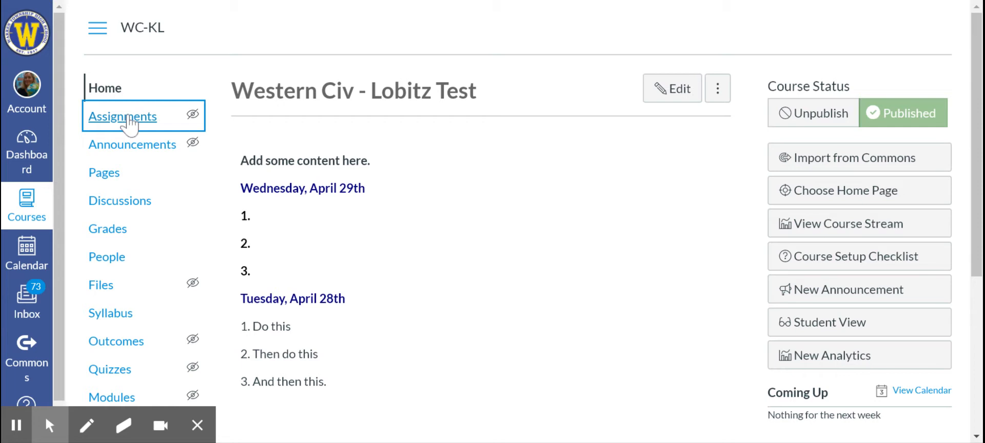
# - Start a new assignment in the course's assignments list and name it "Writing Prompt"
pyautogui.click(129, 121)
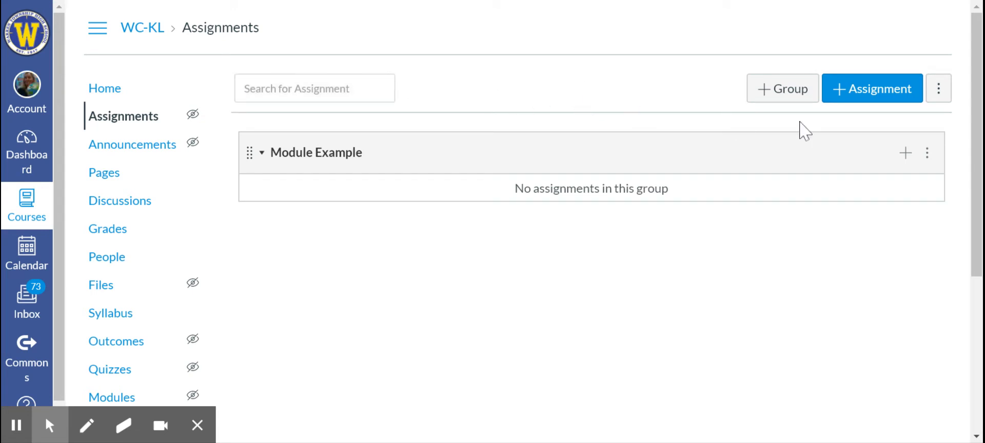
pyautogui.click(938, 92)
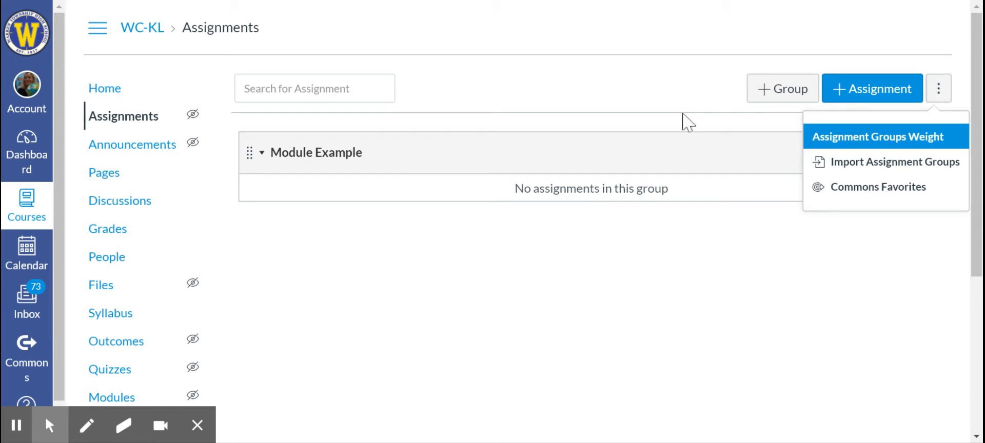
pyautogui.click(650, 97)
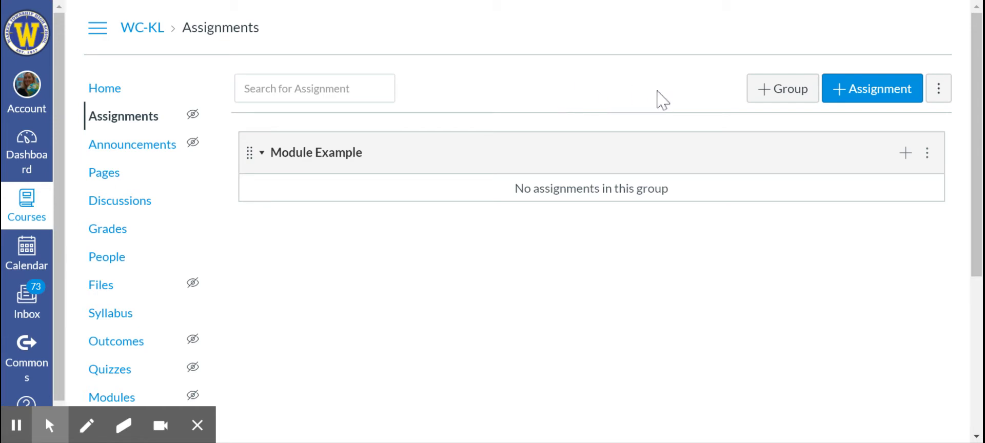
pyautogui.click(856, 95)
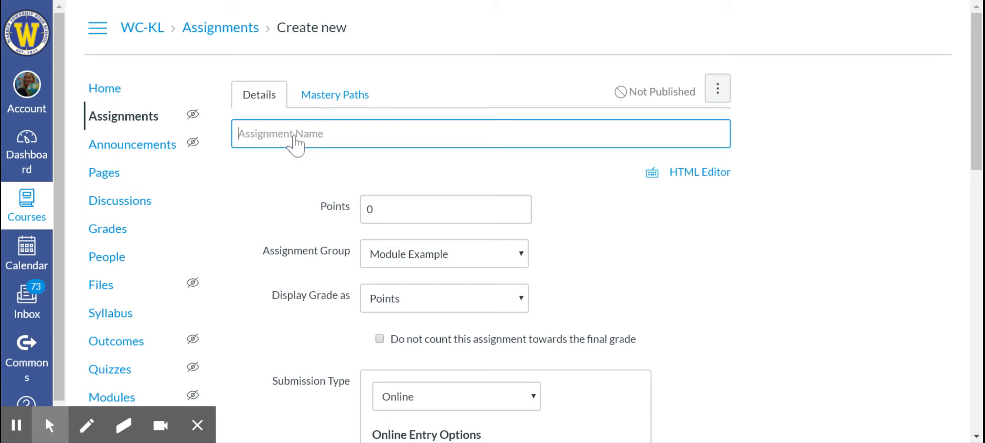
pyautogui.write('Writing')
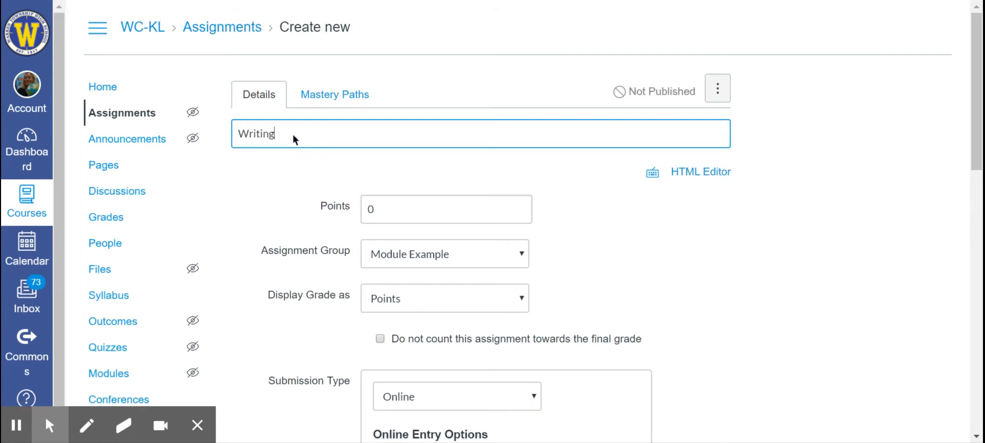
pyautogui.write(' Prompt')
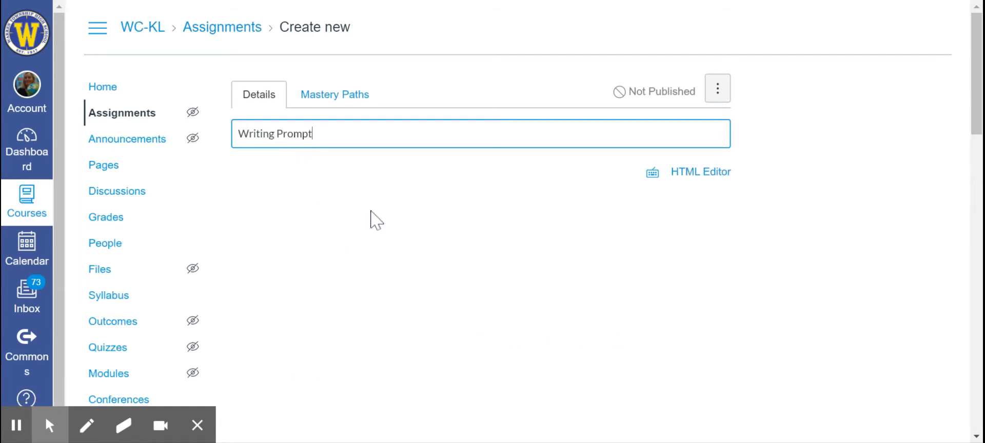
pyautogui.click(431, 218)
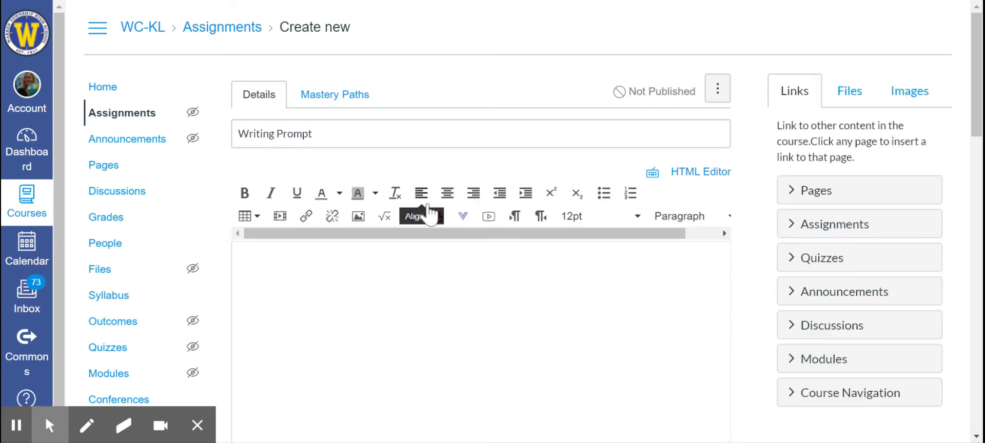
# - Enter the assignment description "Write a response based on the image."
pyautogui.scroll(-2, 430, 215)
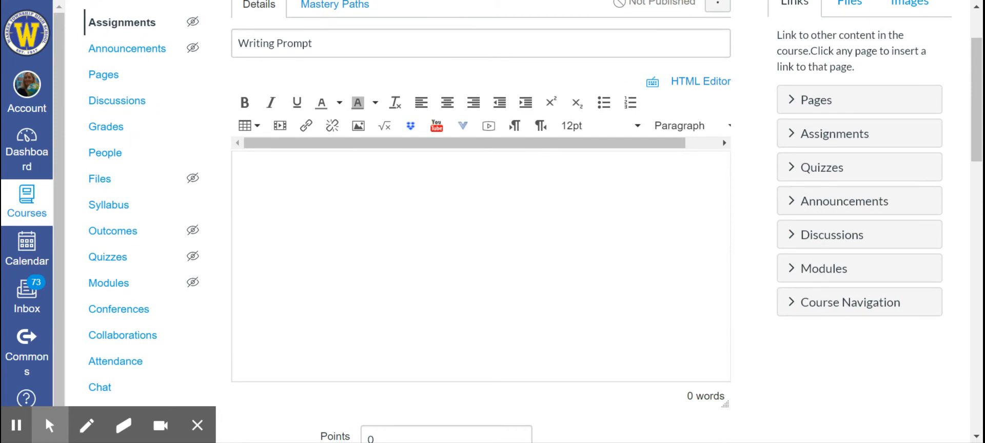
pyautogui.click(241, 178)
pyautogui.write('Wr')
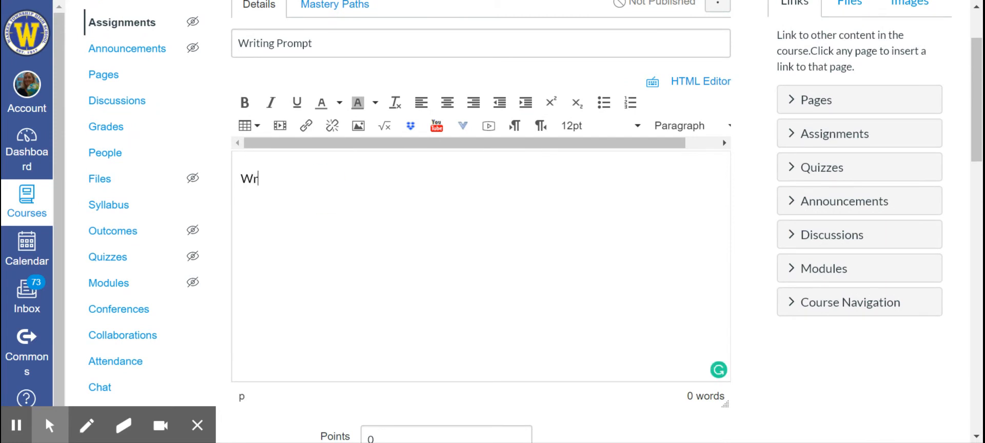
pyautogui.write('ite a response based on t')
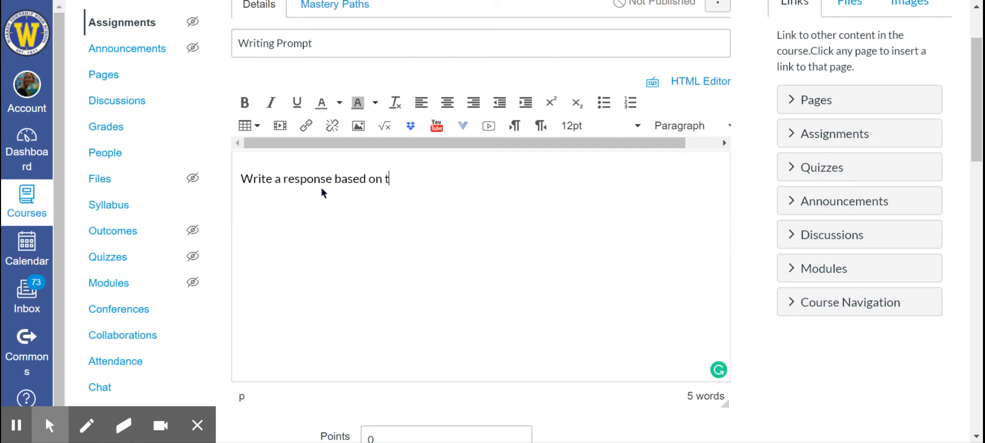
pyautogui.write('he image.')
# - Start inserting an image below the description text and upload IMG_1740.JPG to My files in Canvas as its source
pyautogui.click(358, 126)
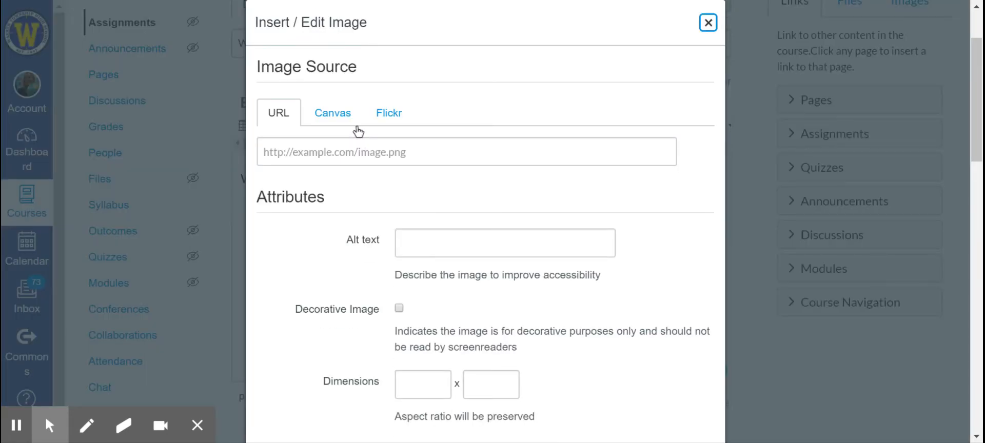
pyautogui.click(335, 116)
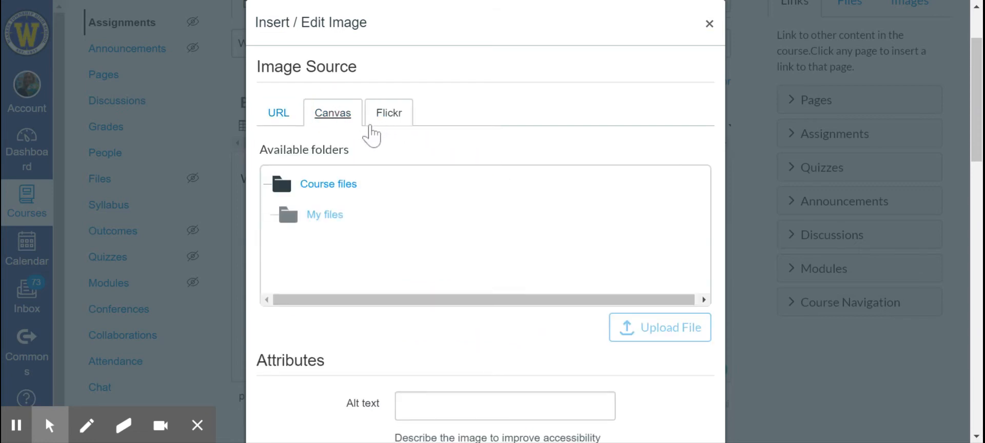
pyautogui.click(365, 222)
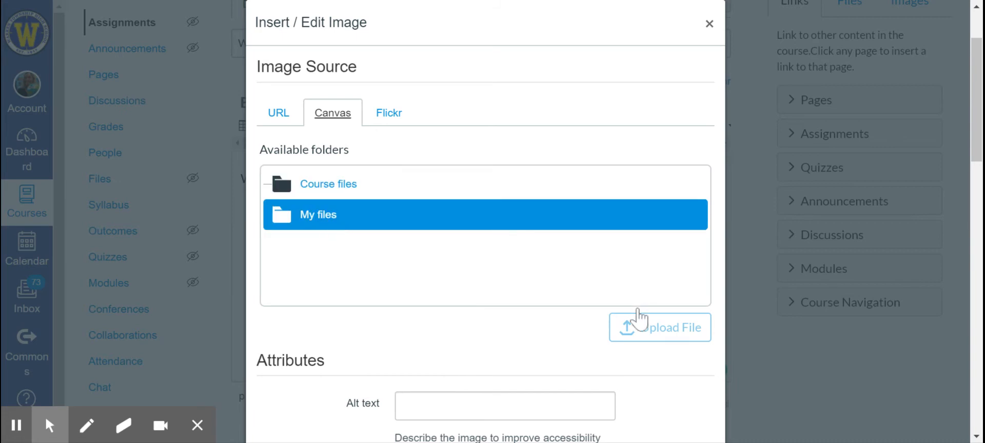
pyautogui.click(685, 289)
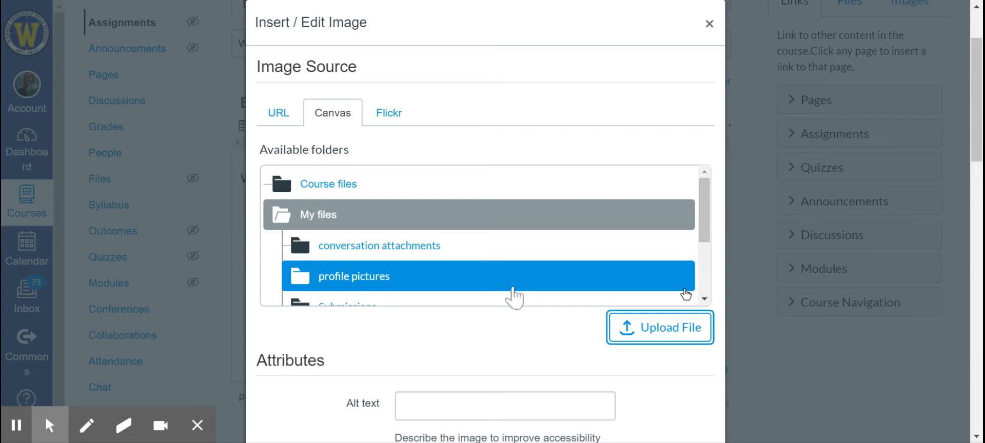
# - Replace the uploaded image's alt text with "Prompt Image"
pyautogui.scroll(-3, 510, 296)
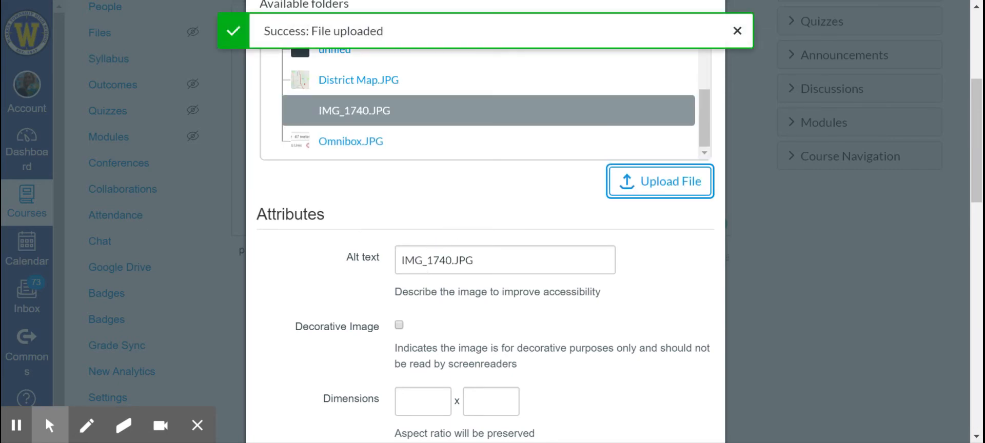
pyautogui.click(461, 264)
pyautogui.click(365, 256)
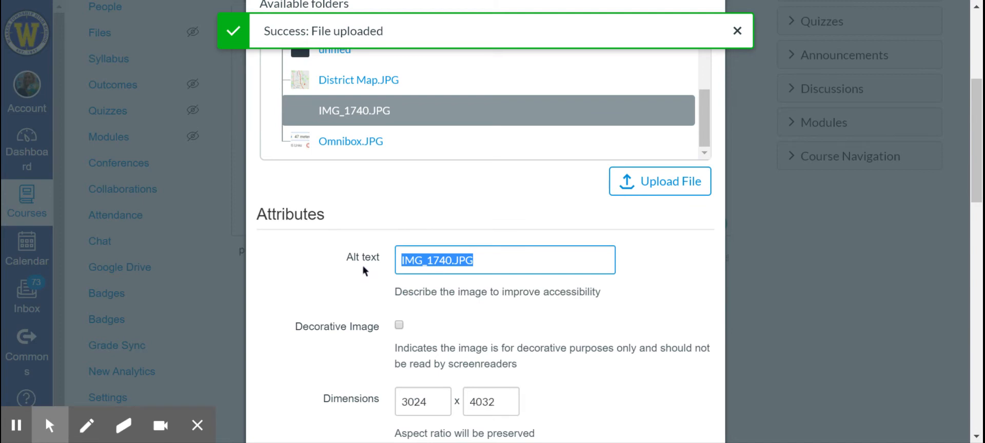
pyautogui.write('Prompt ')
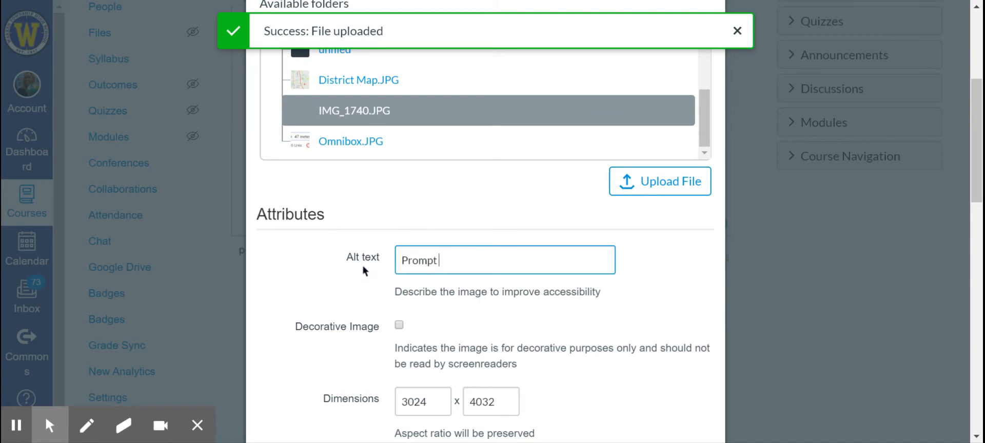
pyautogui.write('Image')
pyautogui.press('BackSpace')
pyautogui.press('BackSpace')
pyautogui.press('BackSpace')
pyautogui.press('BackSpace')
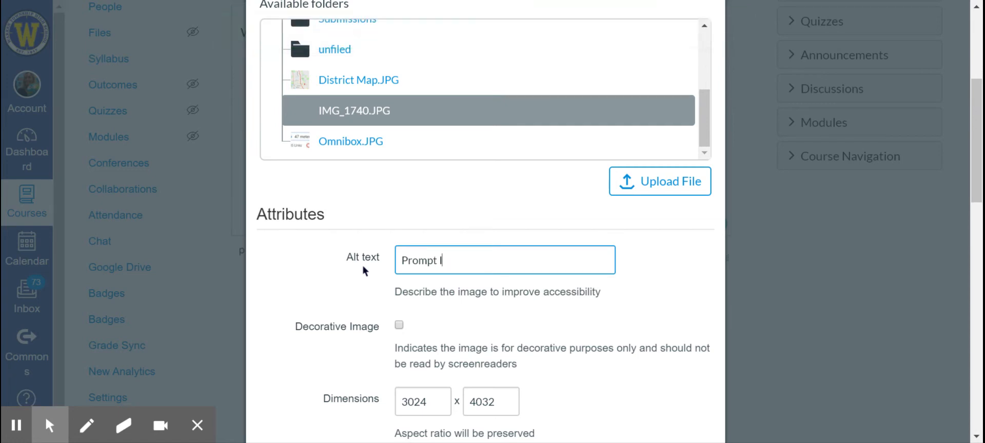
pyautogui.write('mage')
# - Set the image's width to 300 with the aspect ratio preserved, and insert it into the description
pyautogui.scroll(-1, 365, 270)
pyautogui.scroll(-4, 495, 303)
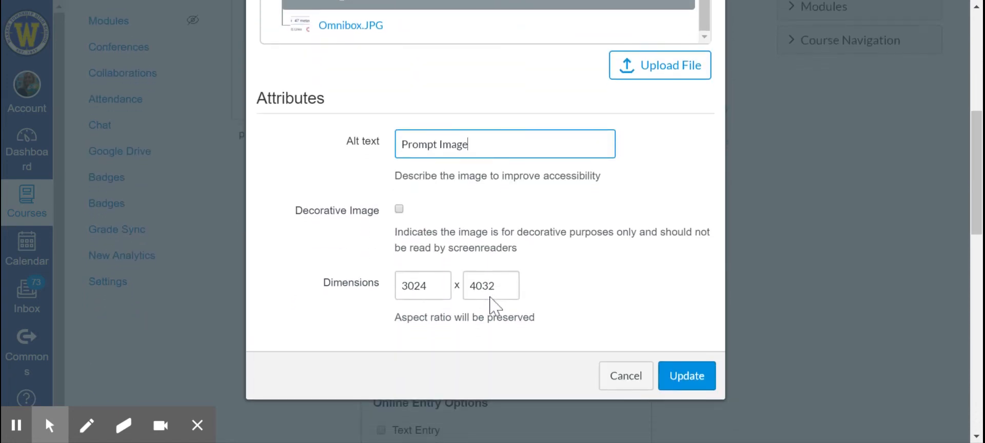
pyautogui.moveTo(442, 289); pyautogui.dragTo(379, 294)
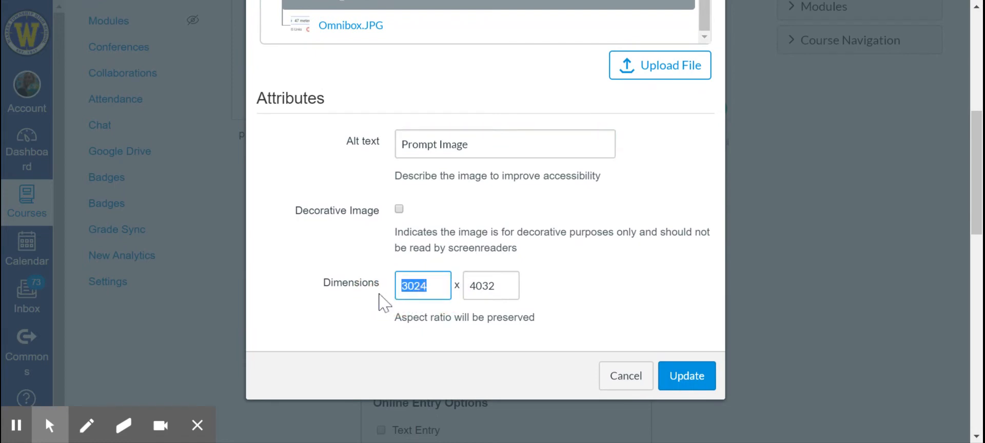
pyautogui.write('300')
pyautogui.press('Tab')
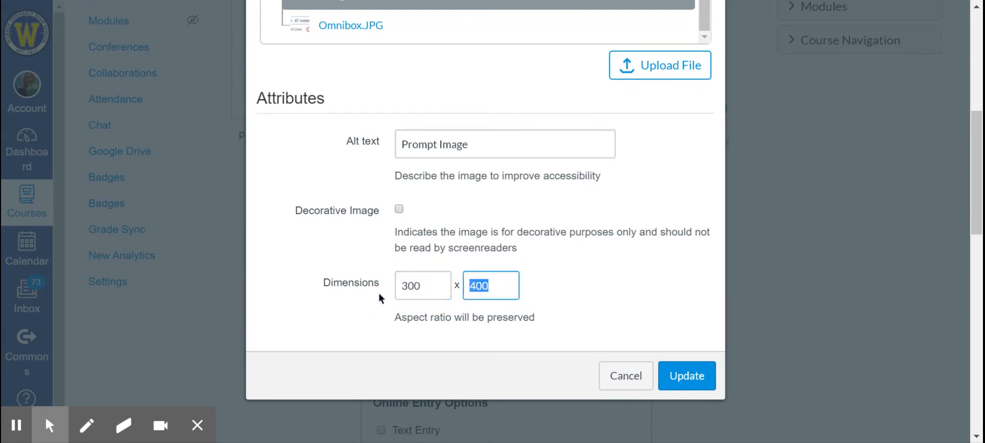
pyautogui.click(694, 378)
# - Check the inserted image in the description and set the assignment's points to 10
pyautogui.scroll(3, 529, 195)
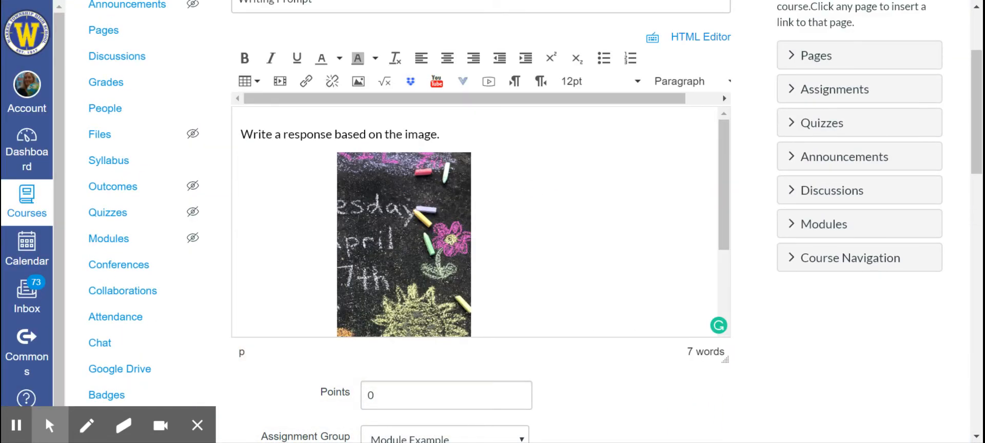
pyautogui.scroll(-2, 588, 241)
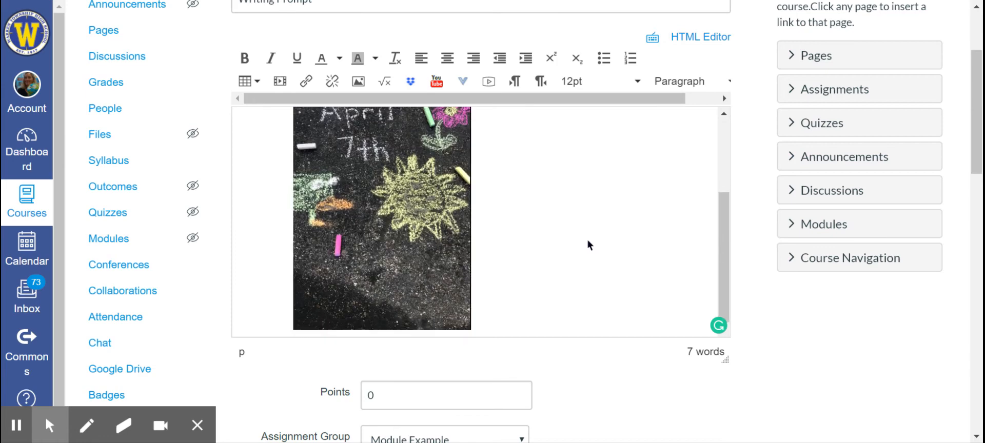
pyautogui.scroll(3, 588, 242)
pyautogui.scroll(2, 588, 242)
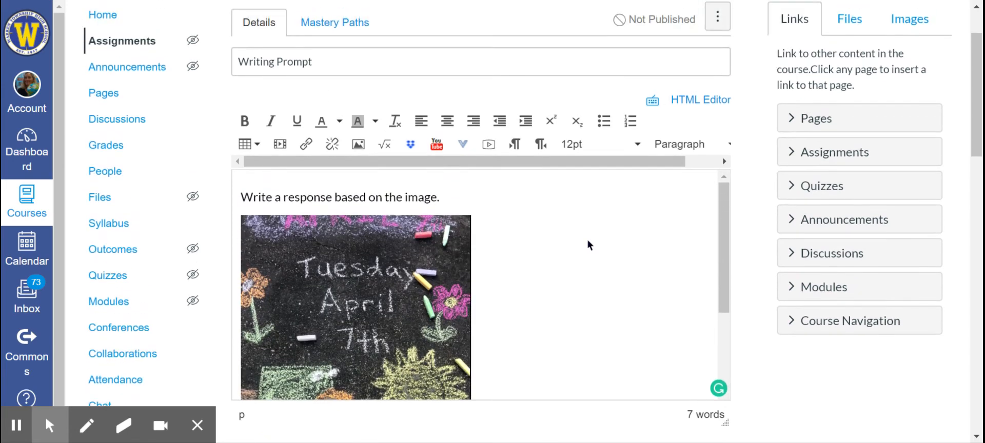
pyautogui.scroll(-3, 588, 242)
pyautogui.scroll(-3, 757, 288)
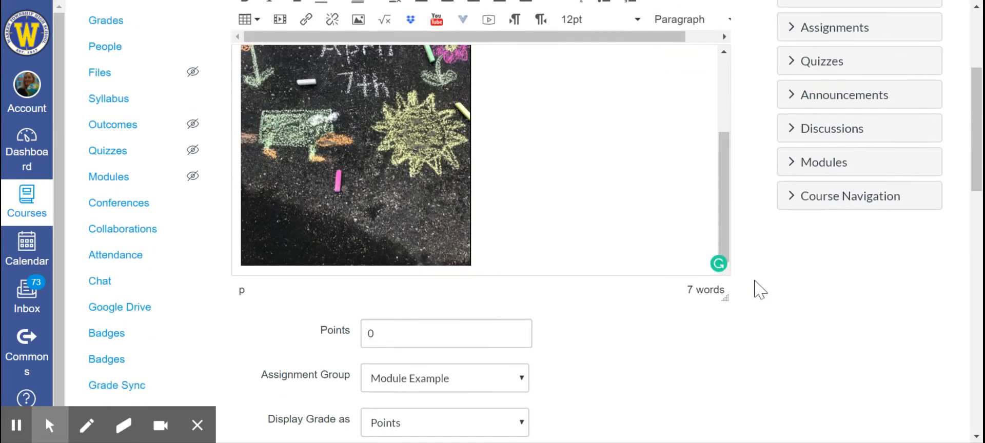
pyautogui.click(395, 329)
pyautogui.press('BackSpace')
pyautogui.write('10')
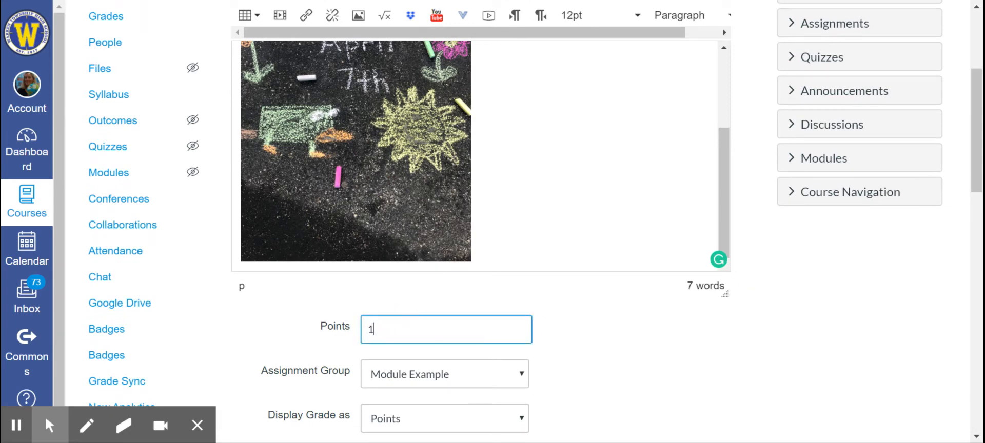
pyautogui.click(611, 358)
# - Review the assignment group and grade display choices, keeping Module Example and Points
pyautogui.scroll(-2, 612, 357)
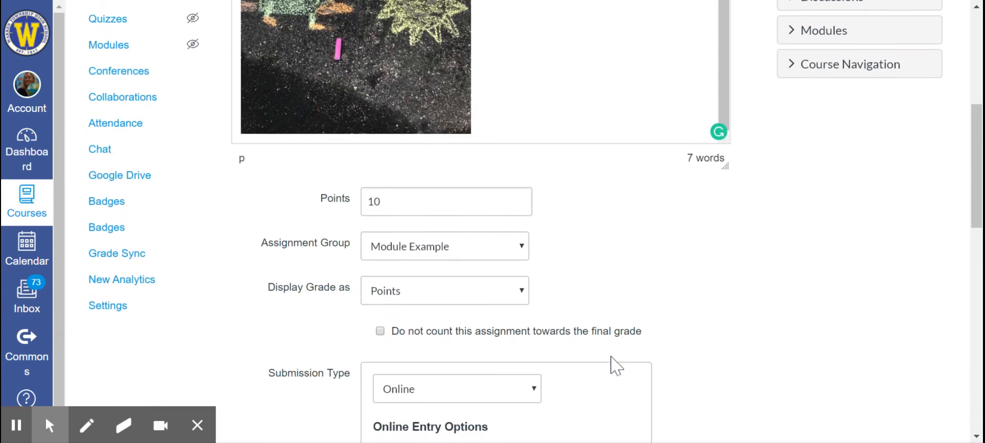
pyautogui.click(508, 243)
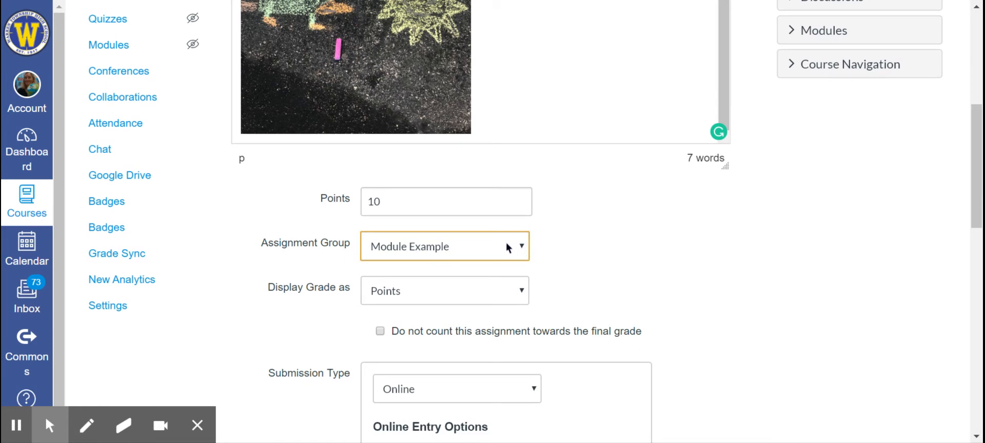
pyautogui.click(590, 239)
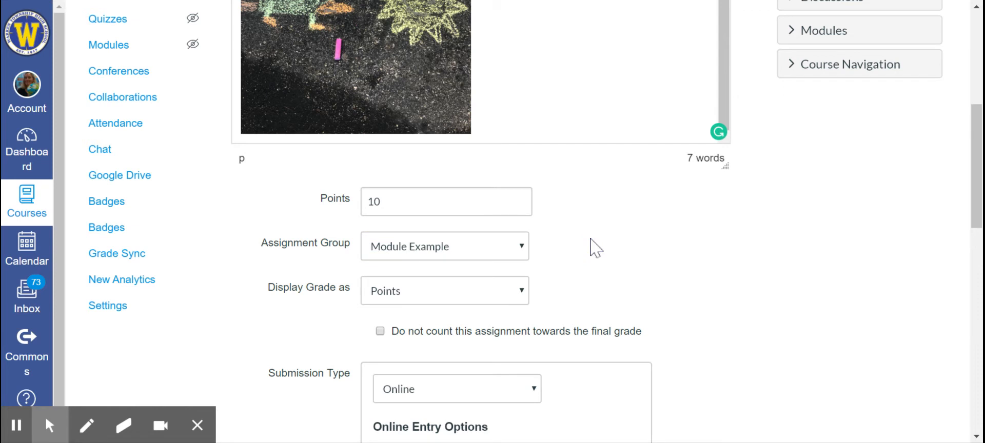
pyautogui.scroll(-2, 589, 238)
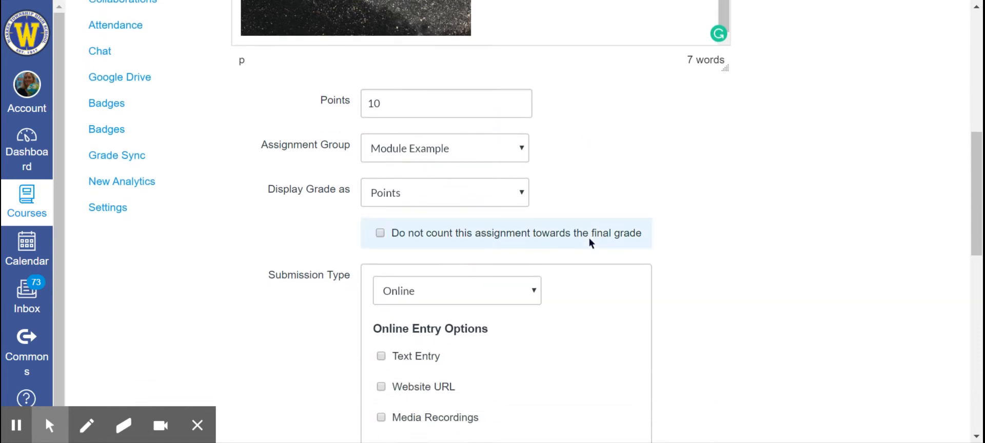
pyautogui.click(510, 201)
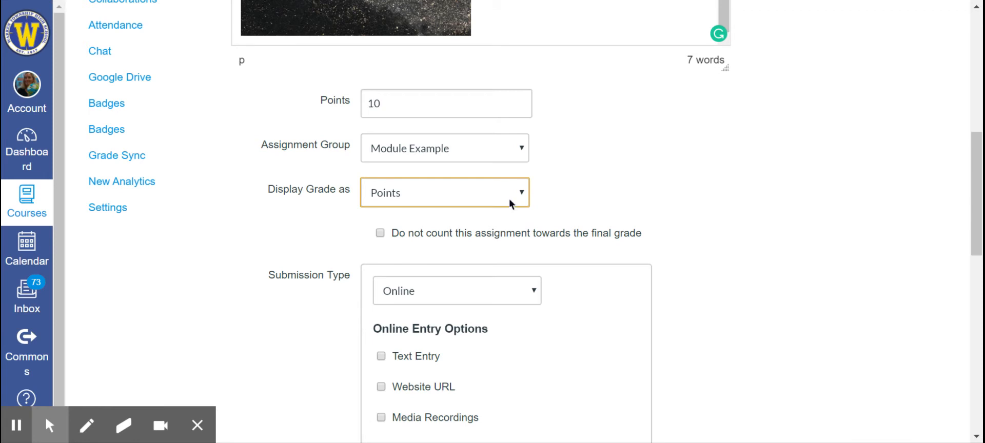
pyautogui.click(510, 199)
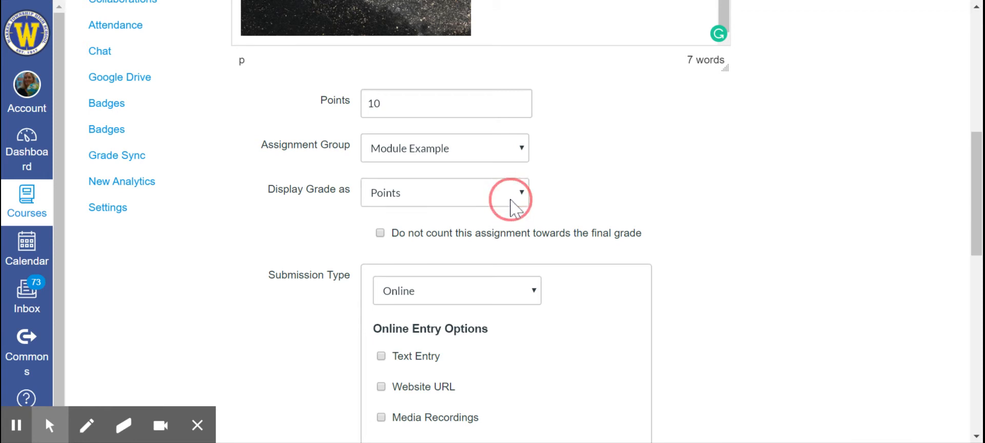
# - Keep the submission type as Online and allow Text Entry for submissions
pyautogui.scroll(-2, 733, 191)
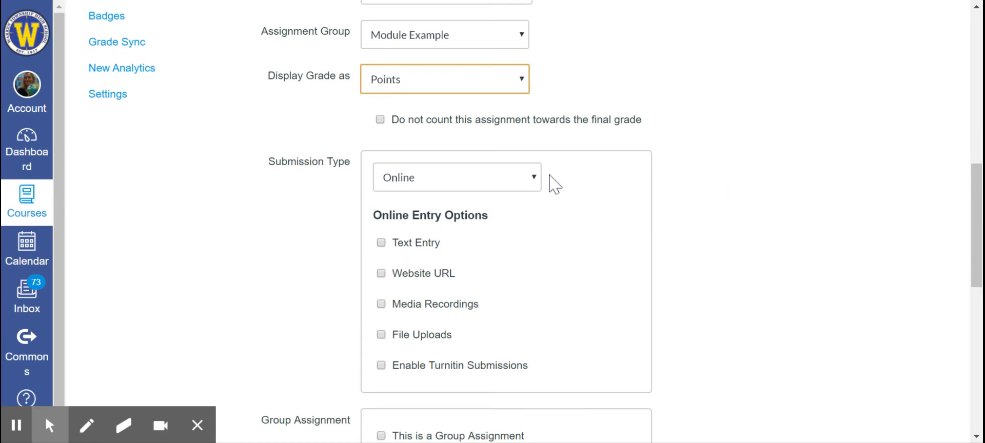
pyautogui.click(534, 185)
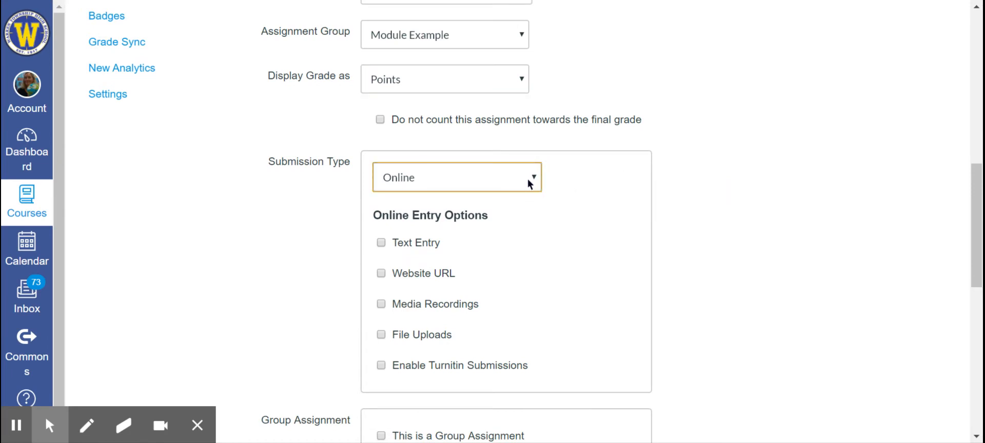
pyautogui.click(382, 244)
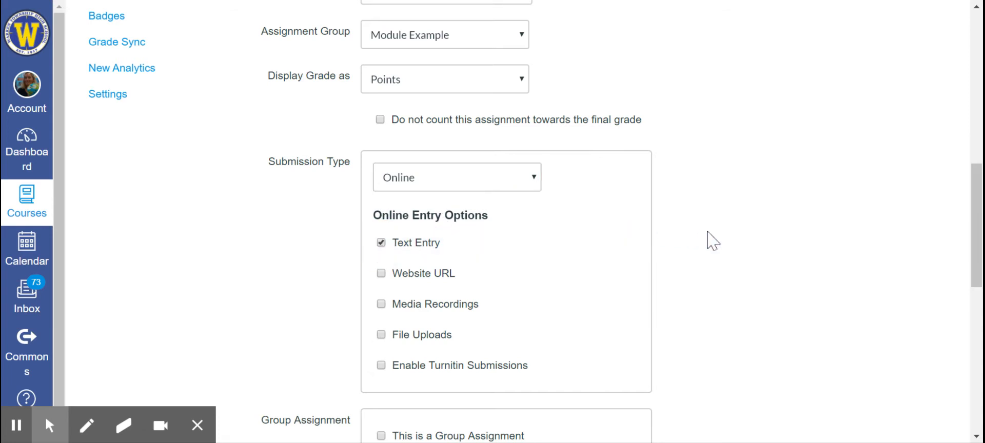
# - Set the assignment's due date to April 28, 2020 at 11:59pm, keeping it assigned to Everyone
pyautogui.scroll(-5, 712, 240)
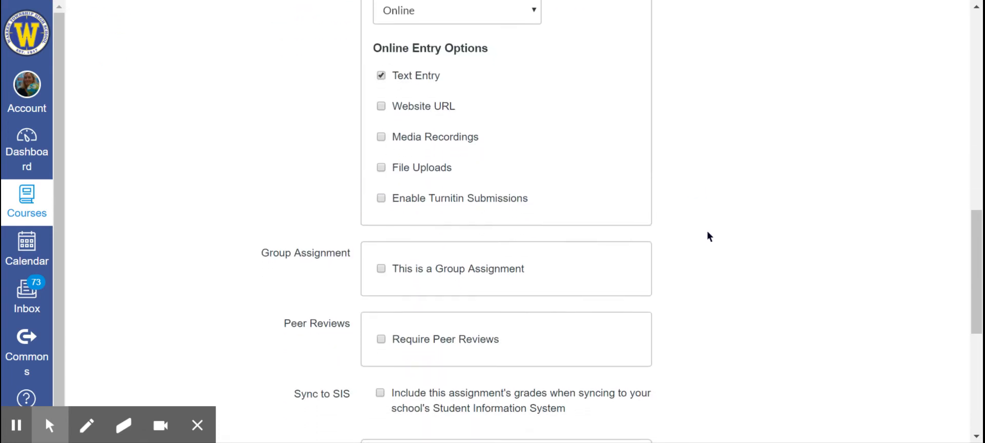
pyautogui.scroll(-1, 707, 236)
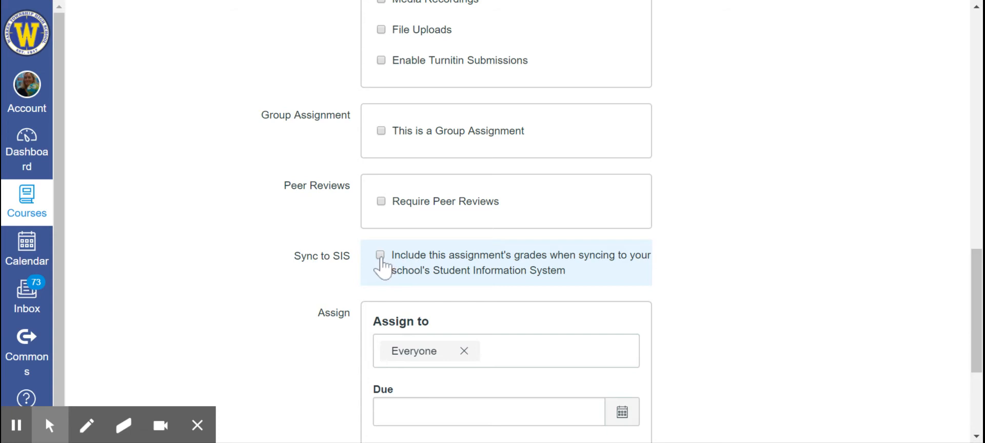
pyautogui.scroll(-2, 703, 245)
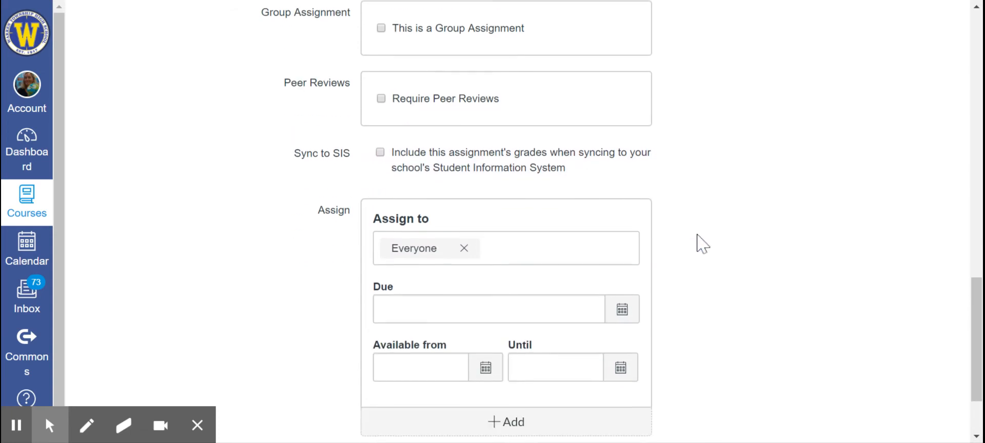
pyautogui.click(628, 321)
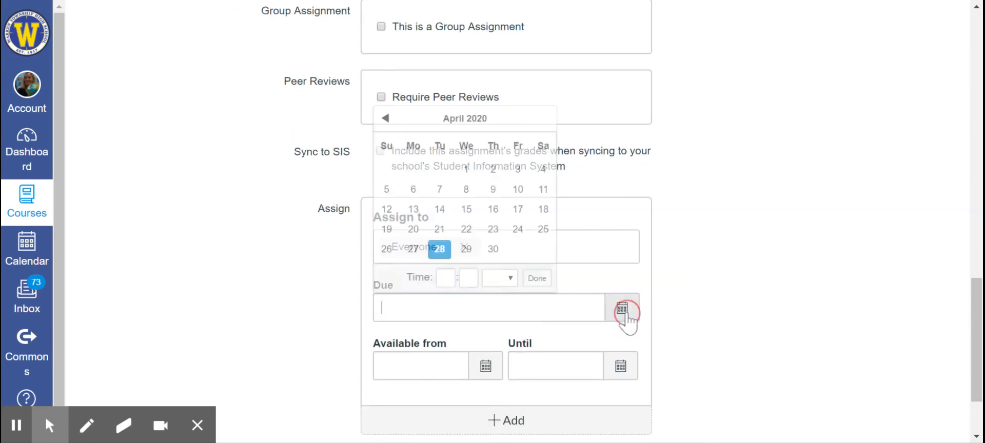
pyautogui.click(440, 250)
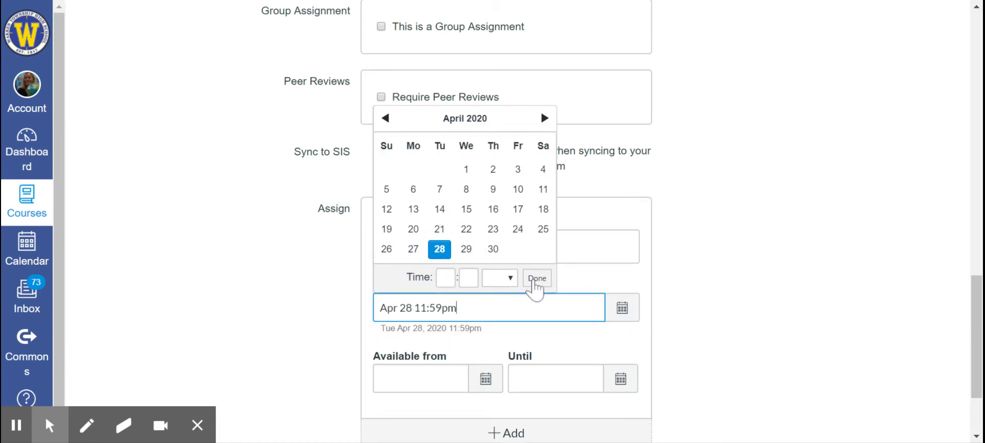
pyautogui.click(536, 279)
# - Make the assignment available from April 28, 2020 at 12am
pyautogui.click(485, 380)
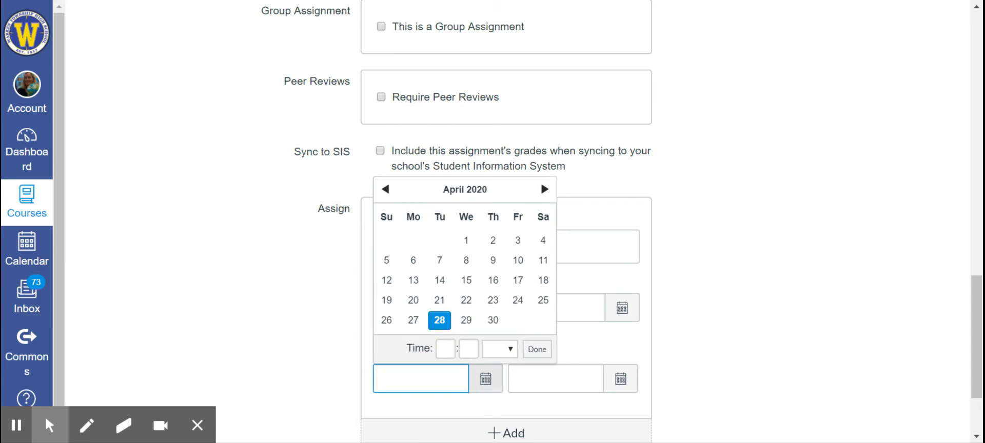
pyautogui.click(440, 321)
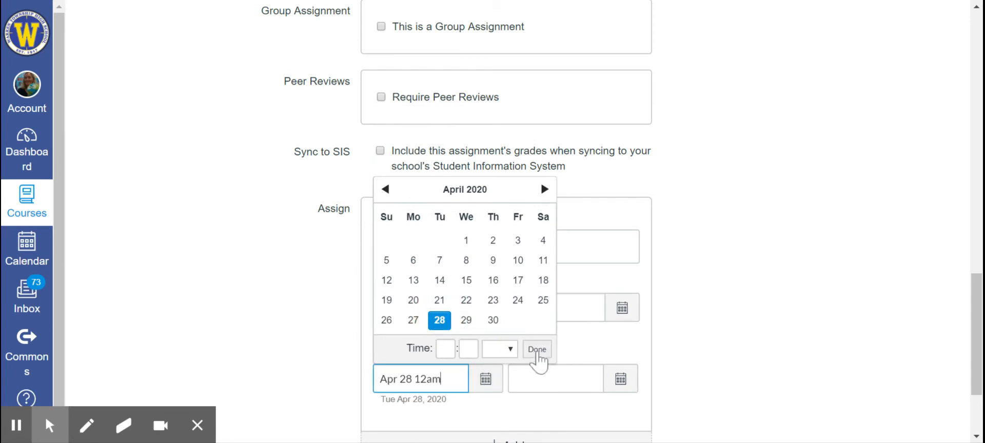
pyautogui.click(537, 350)
# - Set the assignment's availability to end on May 21, 2020 at 11:59pm
pyautogui.scroll(-1, 665, 295)
pyautogui.scroll(-1, 662, 293)
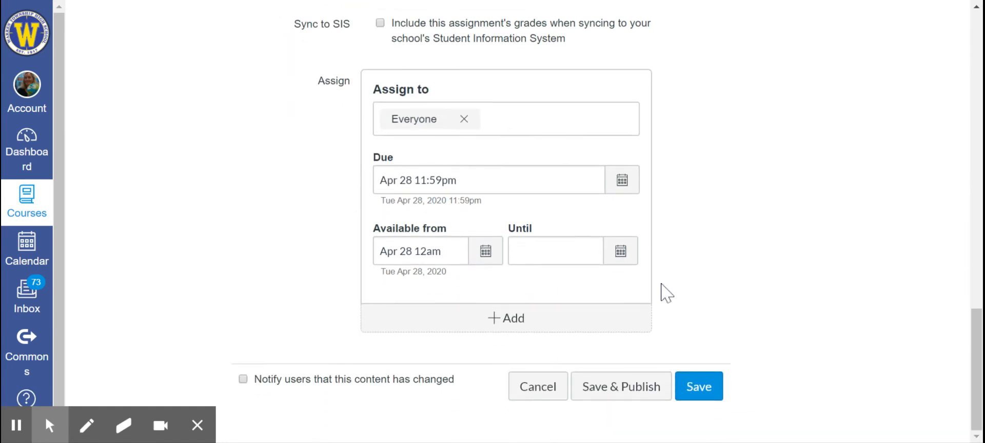
pyautogui.click(632, 263)
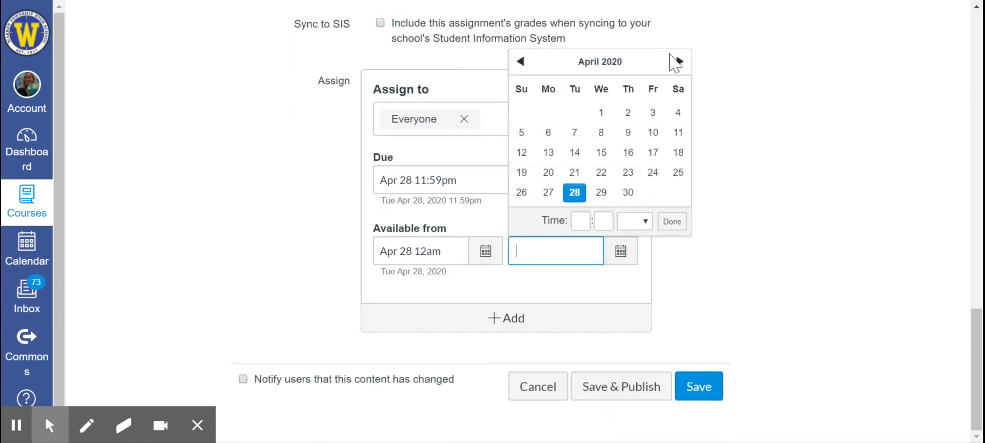
pyautogui.click(681, 62)
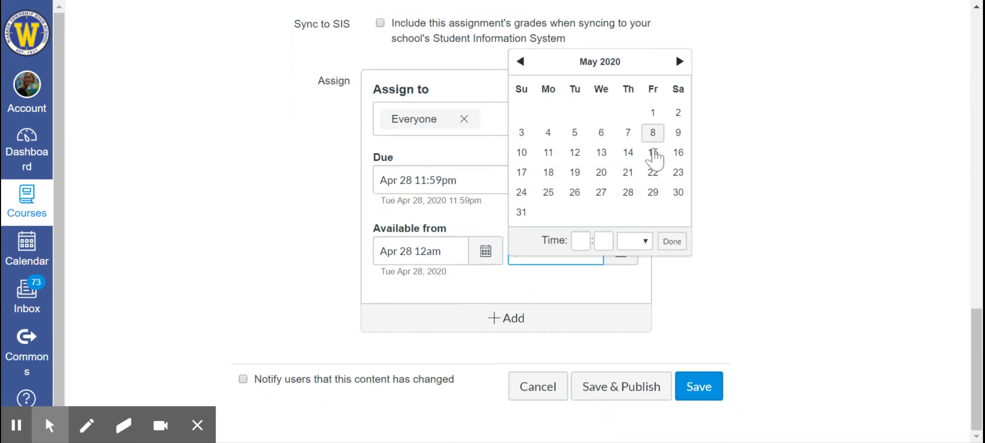
pyautogui.click(628, 173)
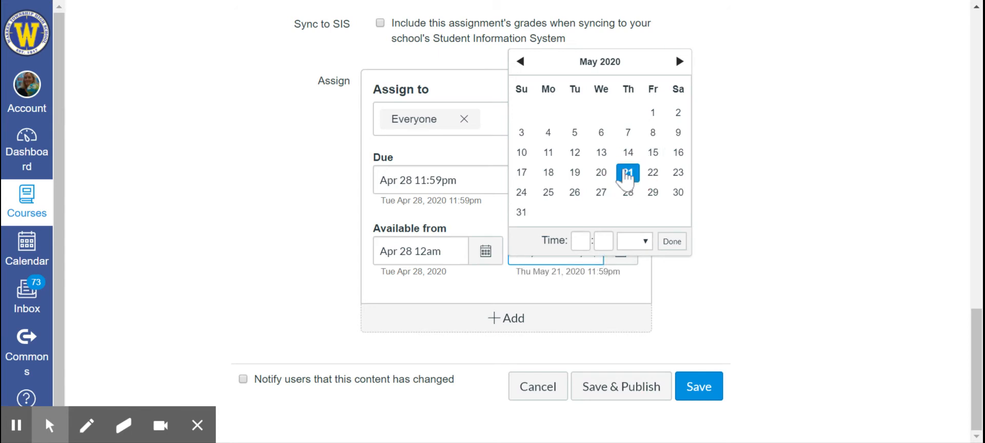
pyautogui.click(670, 242)
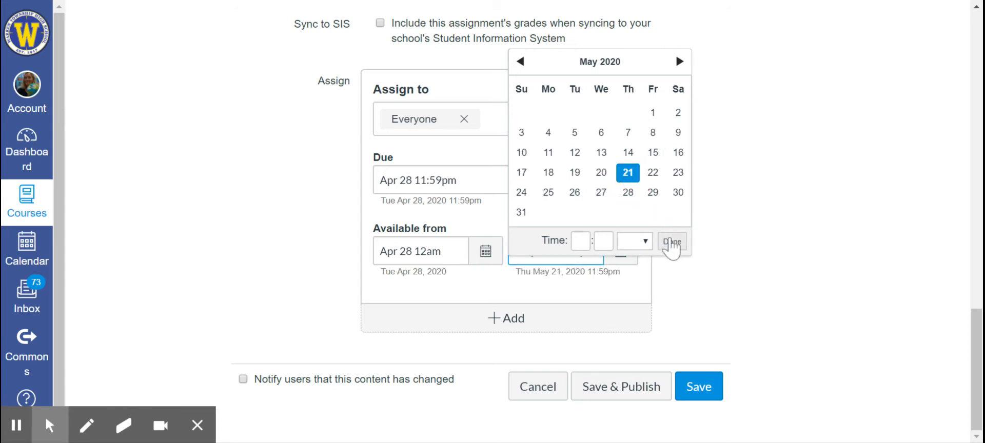
pyautogui.click(670, 242)
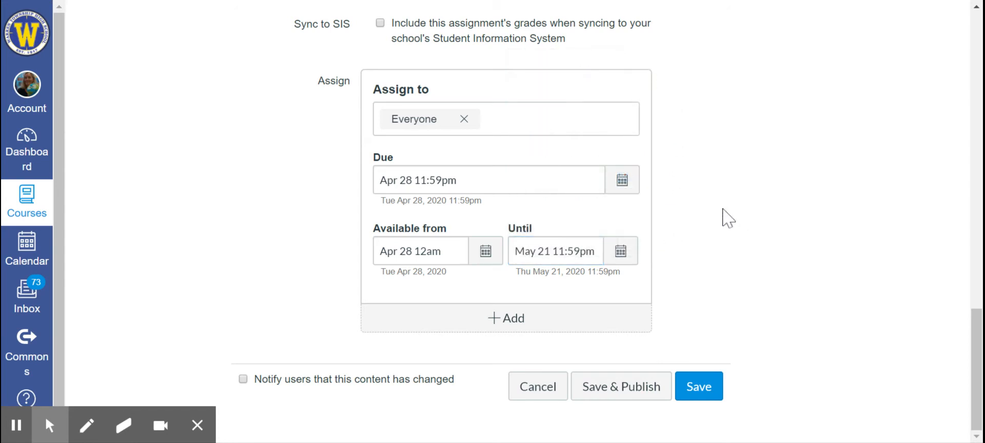
# - Save and publish the Writing Prompt assignment, and check it in the course's assignments list
pyautogui.click(620, 394)
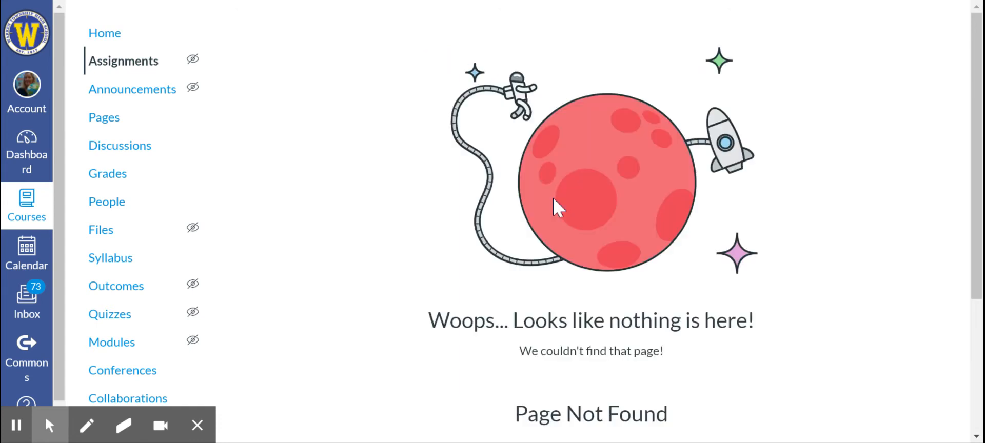
pyautogui.scroll(-1, 533, 213)
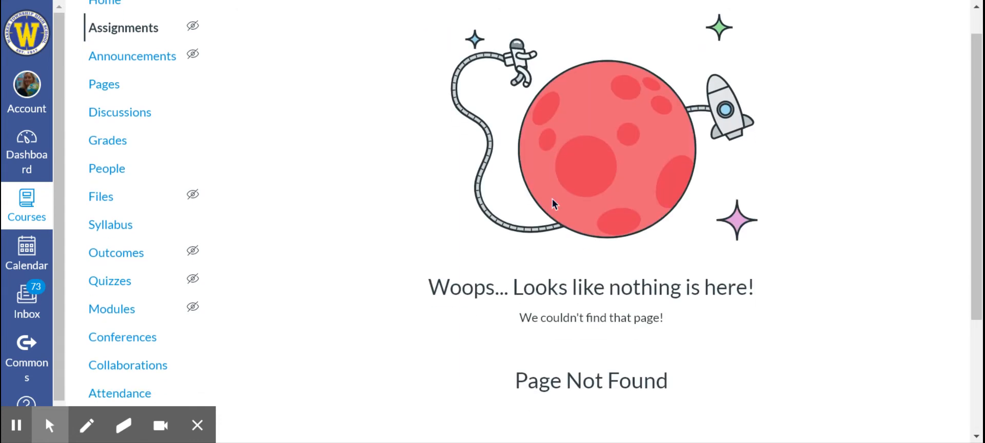
pyautogui.scroll(1, 552, 199)
pyautogui.click(137, 65)
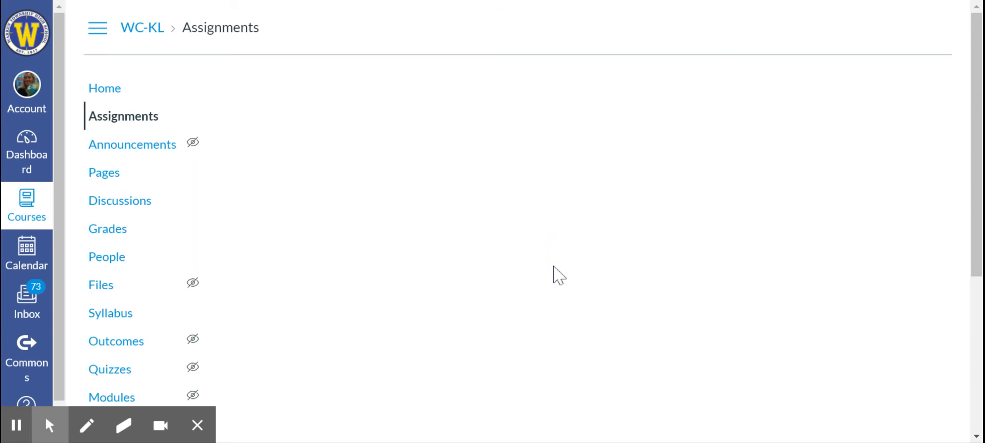
pyautogui.scroll(-3, 553, 266)
pyautogui.scroll(3, 553, 266)
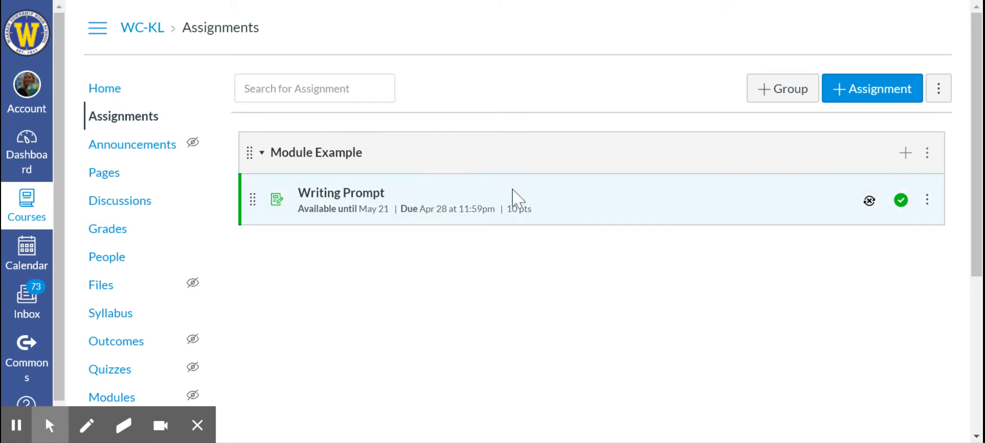
# - Go to the course home page and open its content for editing
pyautogui.click(124, 90)
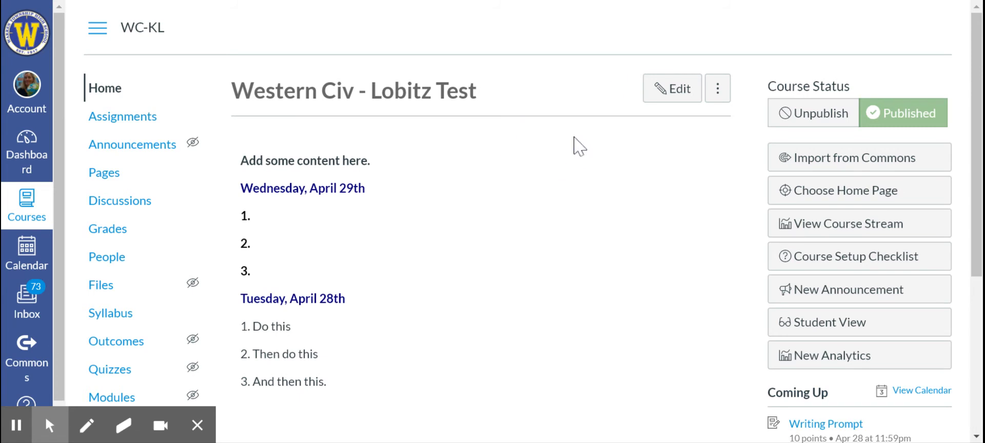
pyautogui.scroll(-1, 575, 145)
pyautogui.click(672, 86)
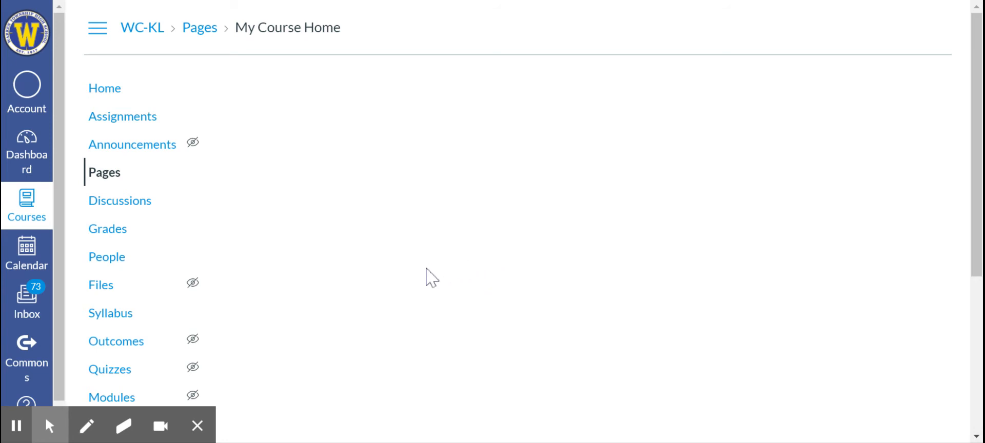
pyautogui.scroll(-1, 632, 206)
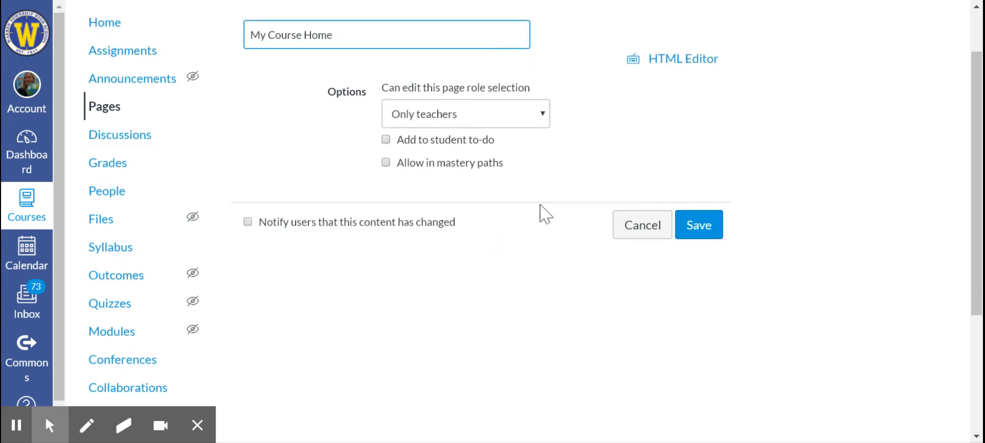
pyautogui.scroll(-1, 541, 214)
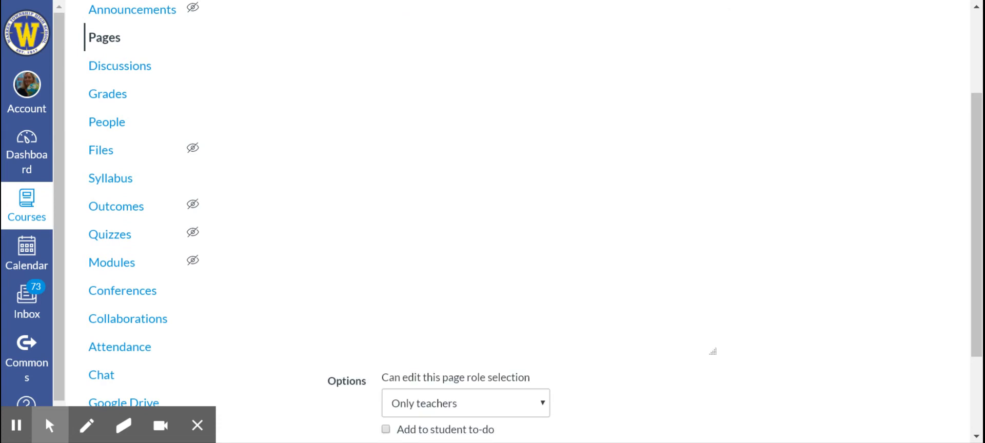
pyautogui.scroll(1, 541, 209)
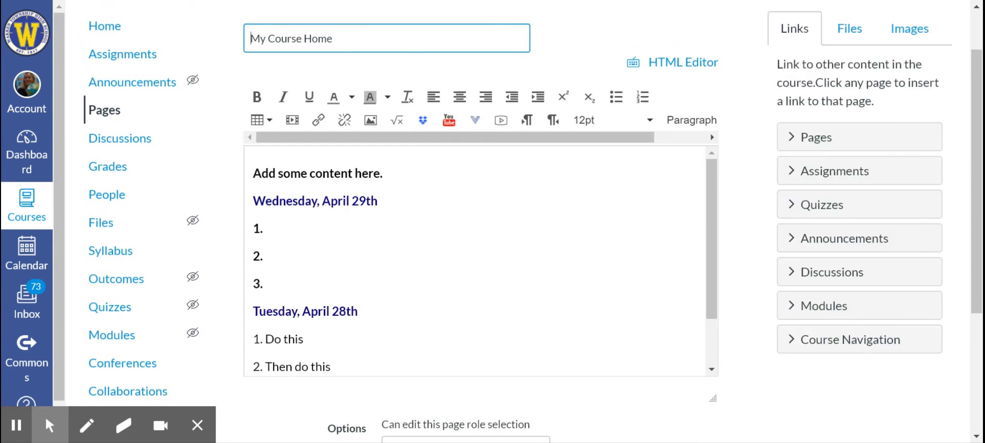
# - Fill item 1 under Wednesday, April 29th with "Today complete" followed by a link to the Writing Prompt assignment, and save the page
pyautogui.click(541, 212)
pyautogui.write('Today complete')
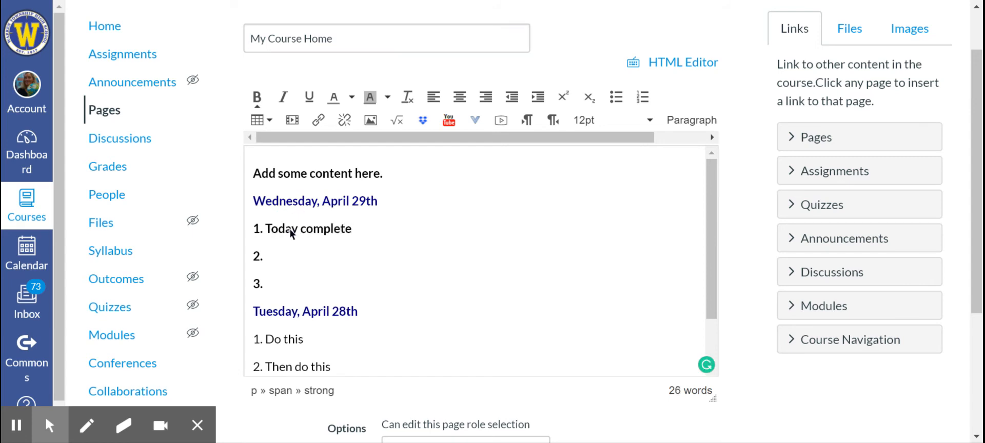
pyautogui.click(795, 175)
pyautogui.click(830, 206)
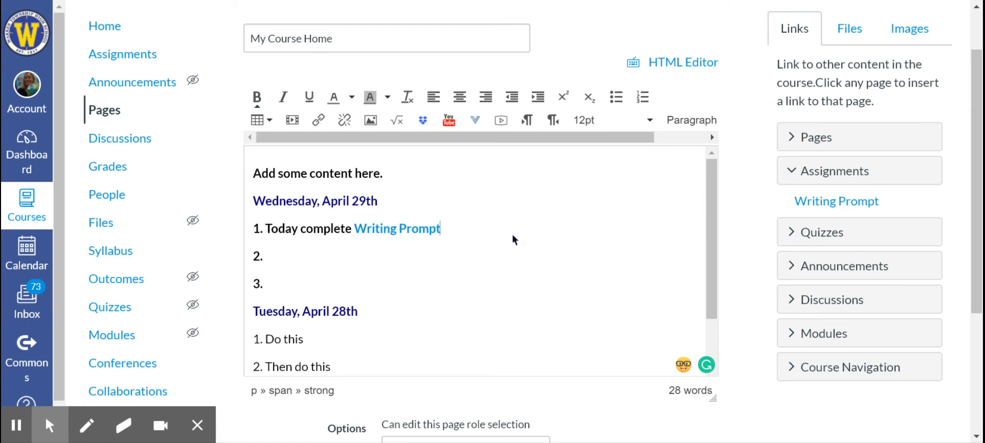
pyautogui.scroll(-3, 727, 280)
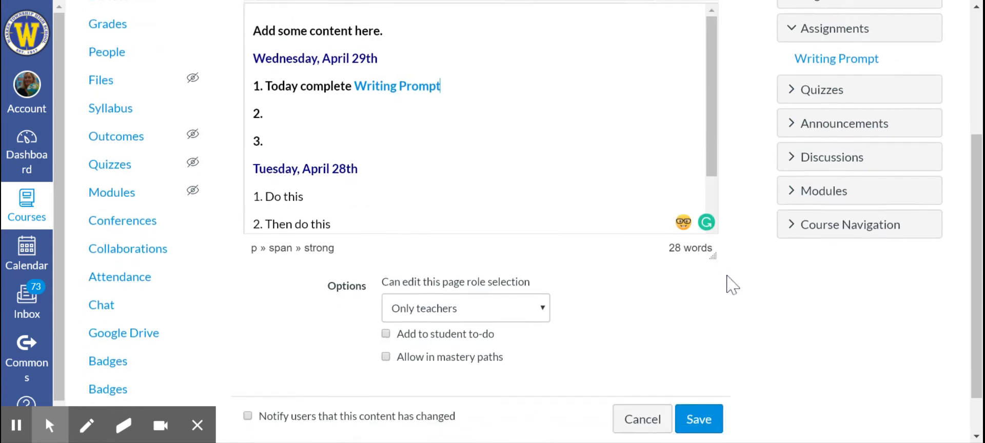
pyautogui.click(699, 379)
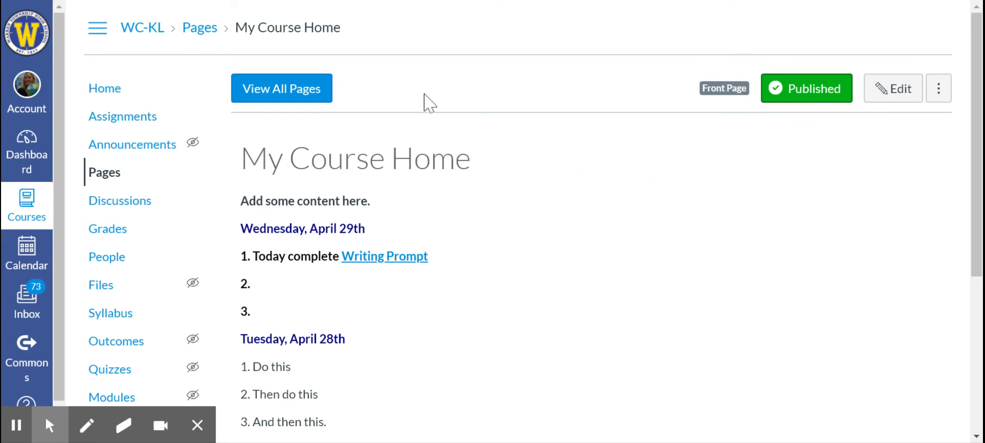
# - Return to the course home page and display it in Student View to check the link and to-do list
pyautogui.click(113, 91)
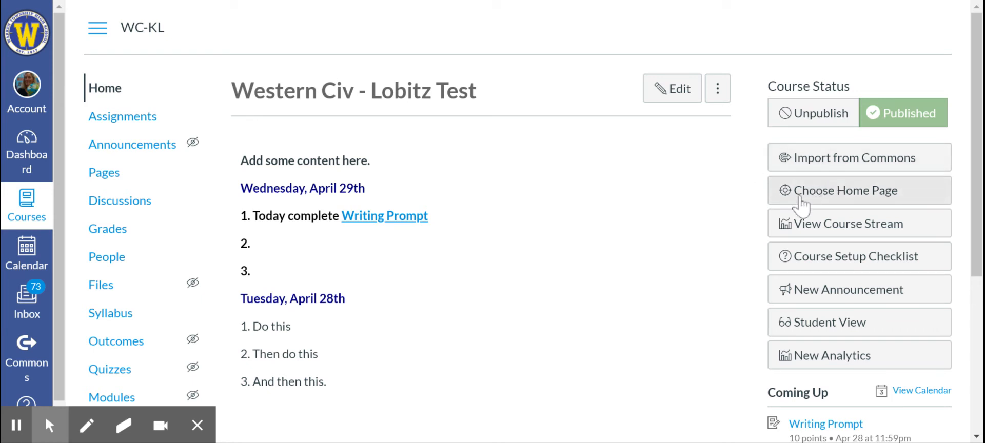
pyautogui.click(788, 329)
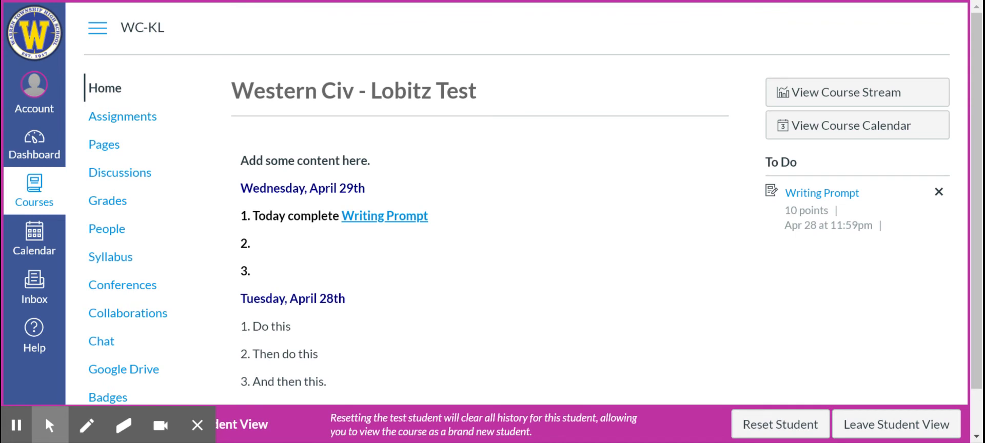
pyautogui.scroll(-1, 533, 208)
pyautogui.scroll(1, 533, 208)
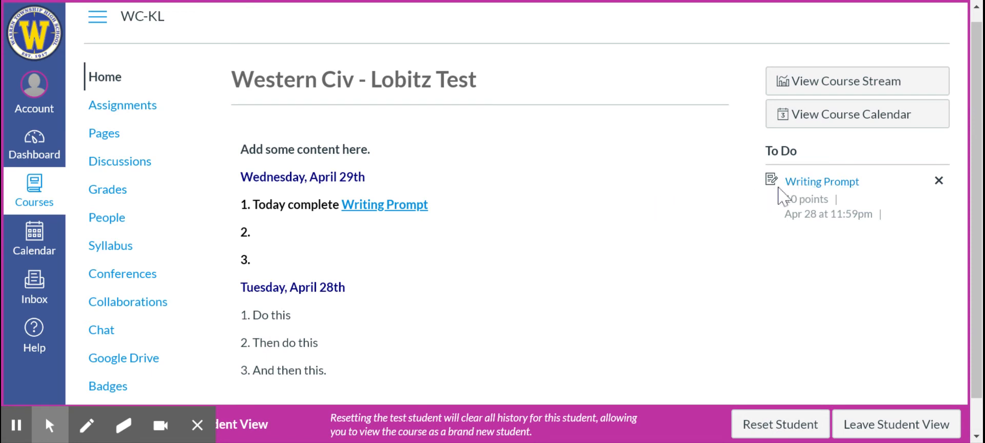
# - Open the Writing Prompt assignment from the To Do list and start a text entry submission
pyautogui.click(803, 188)
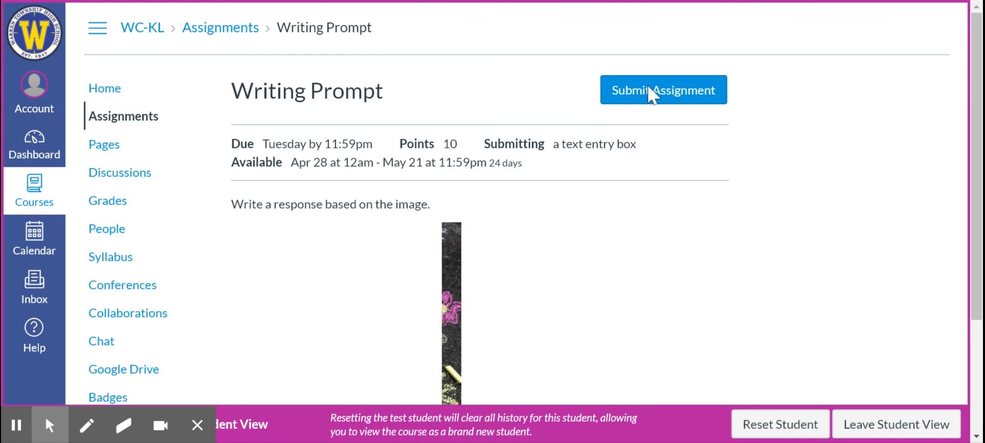
pyautogui.click(625, 95)
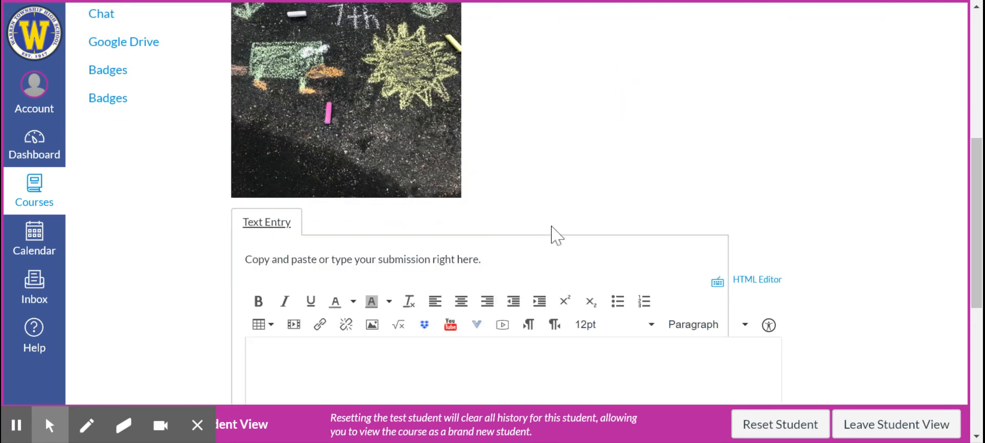
pyautogui.scroll(-2, 580, 182)
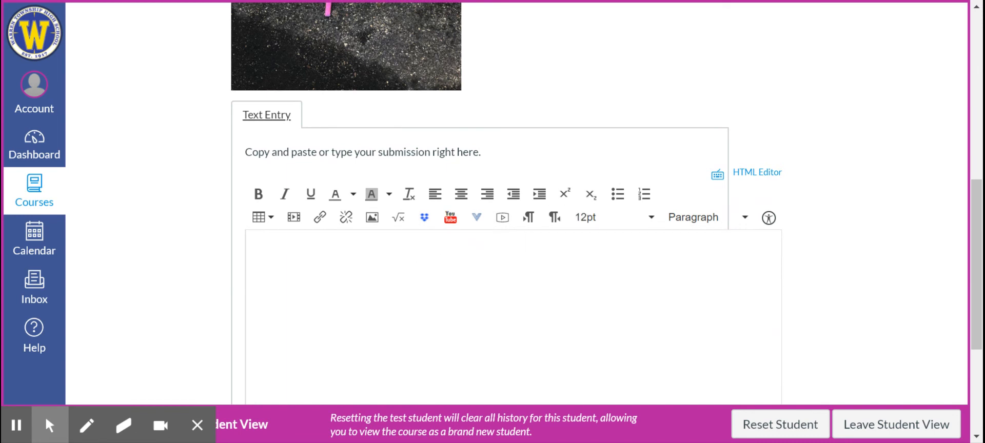
# - Enter the response "This is my response. It is not very good." and submit the assignment
pyautogui.click(400, 266)
pyautogui.write('This is my respinse')
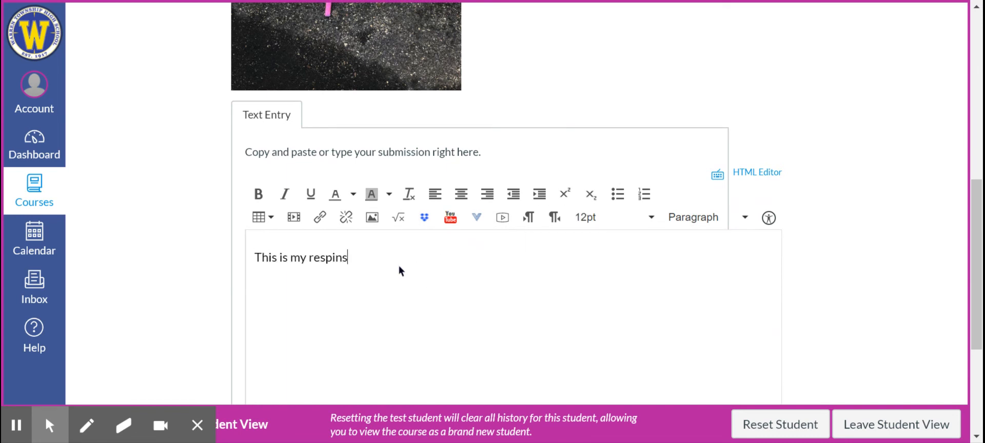
pyautogui.press('BackSpace')
pyautogui.press('BackSpace')
pyautogui.press('BackSpace')
pyautogui.press('BackSpace')
pyautogui.write('onse. It is not very good.')
pyautogui.scroll(-3, 399, 266)
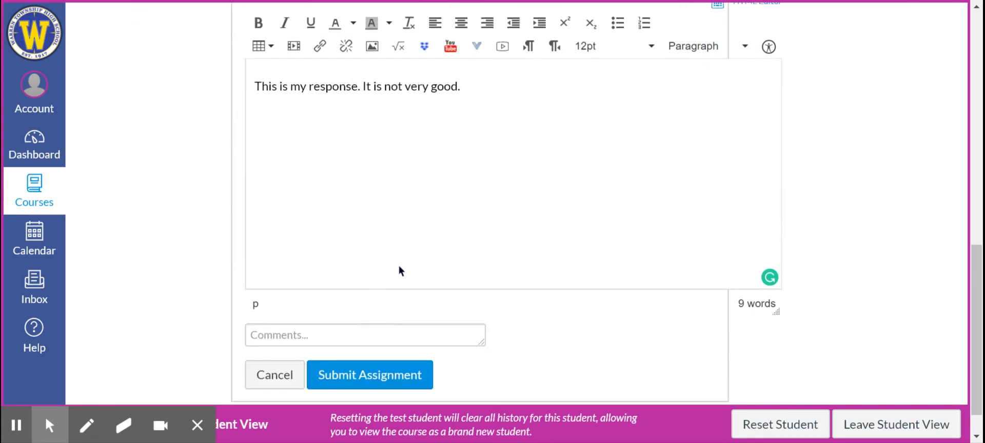
pyautogui.click(390, 352)
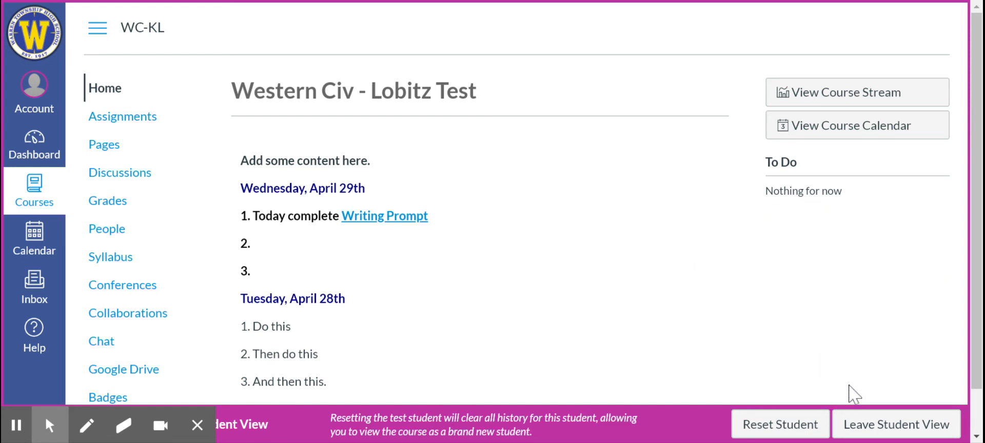
# - Leave Student View and open the test student's Writing Prompt submission for grading, checking the choices for its document view
pyautogui.click(854, 425)
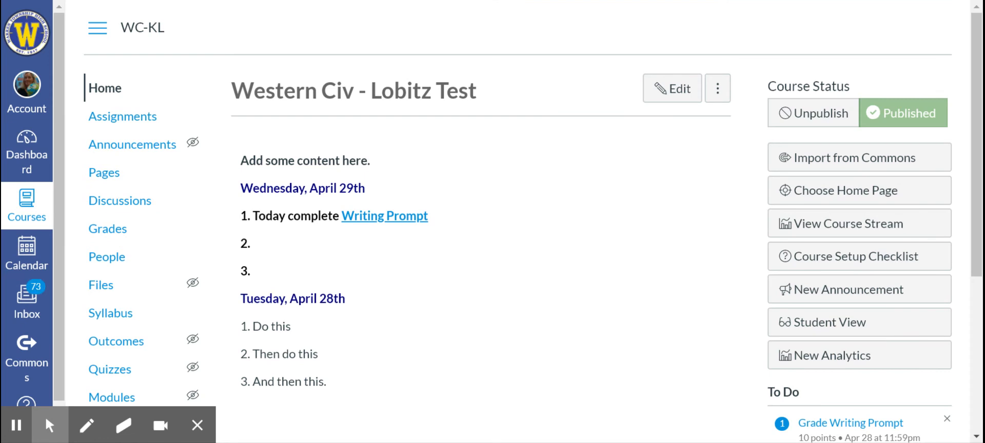
pyautogui.scroll(-1, 519, 221)
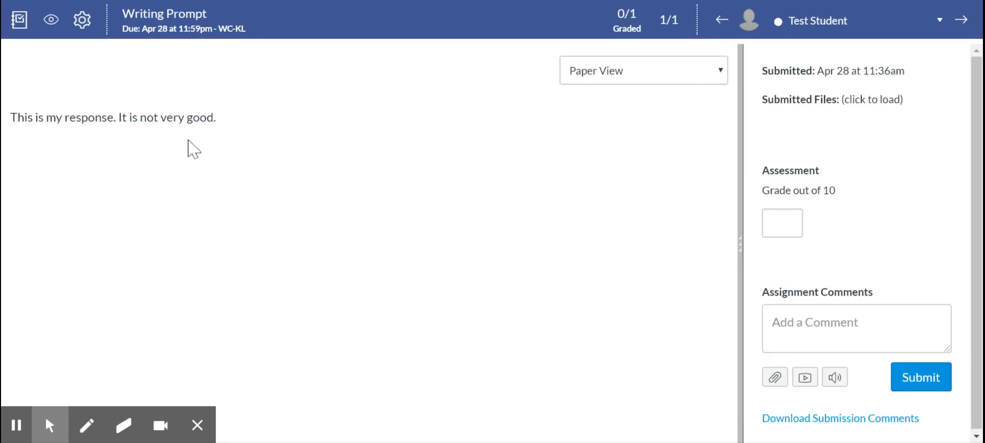
pyautogui.click(624, 71)
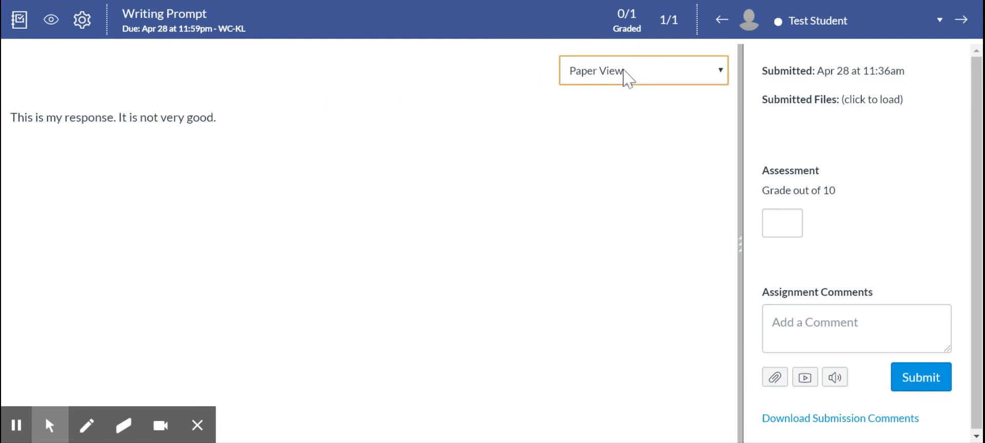
pyautogui.click(622, 70)
# - Grade the Writing Prompt submission 5 out of 10 and submit the comment "Not good. Half credit."
pyautogui.click(801, 329)
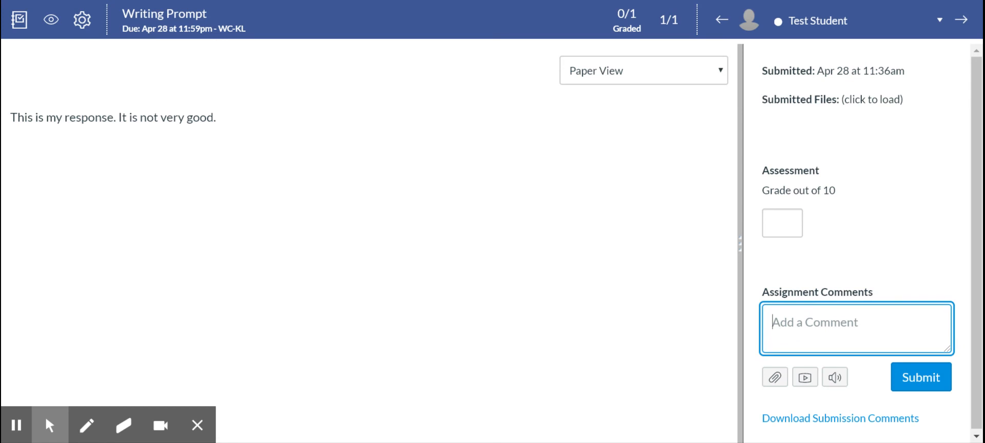
pyautogui.write('Not good. Half credit.')
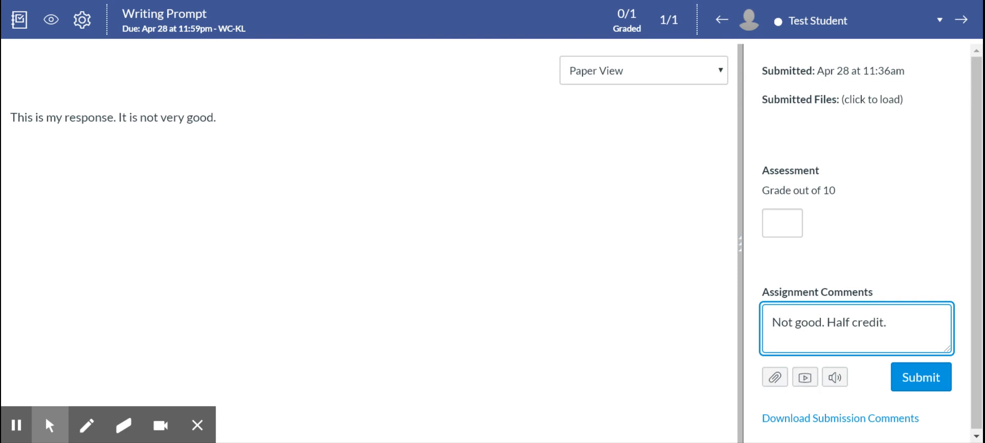
pyautogui.click(781, 224)
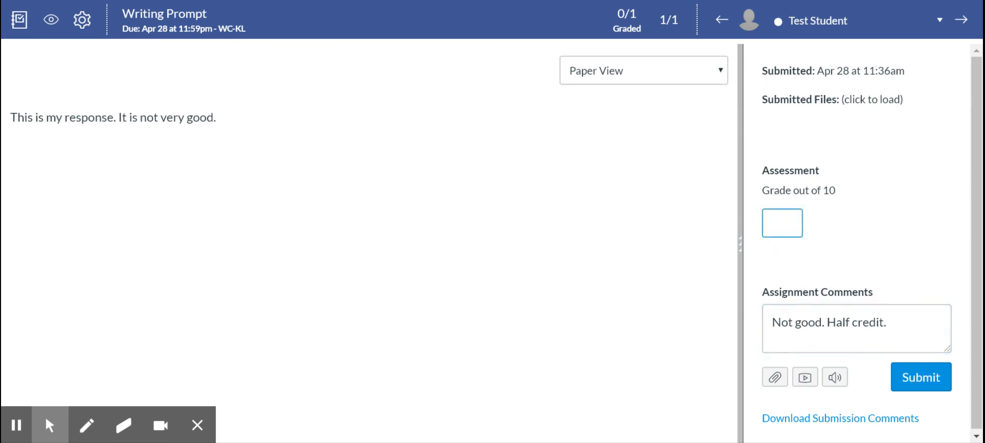
pyautogui.write('5')
pyautogui.click(915, 391)
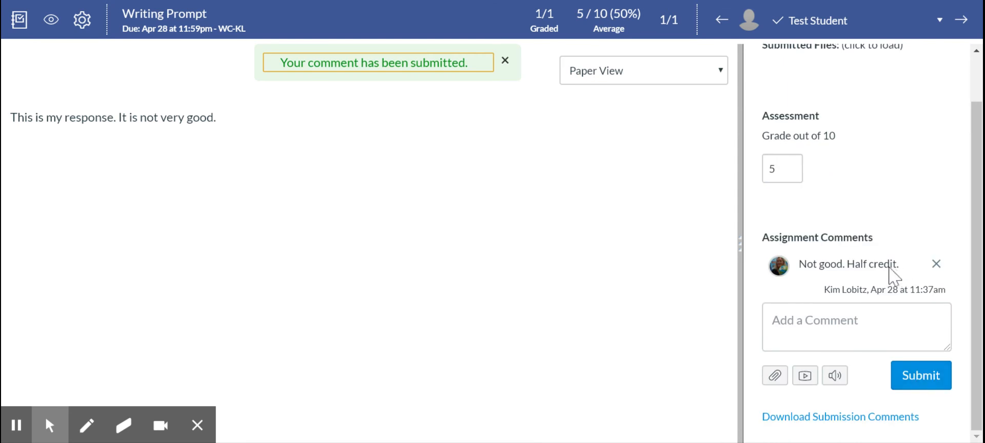
# - Leave the grading view for the course home page and review its daily agenda, course navigation and Coming Up list
pyautogui.click(19, 26)
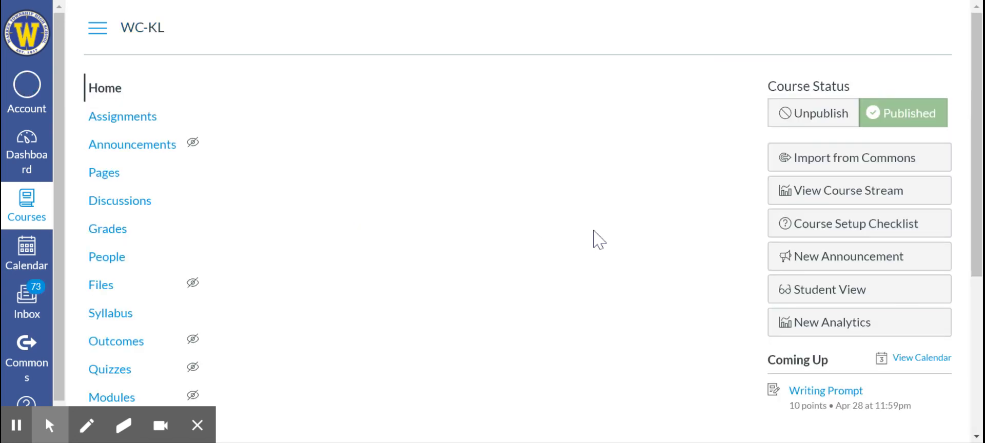
pyautogui.scroll(-3, 594, 230)
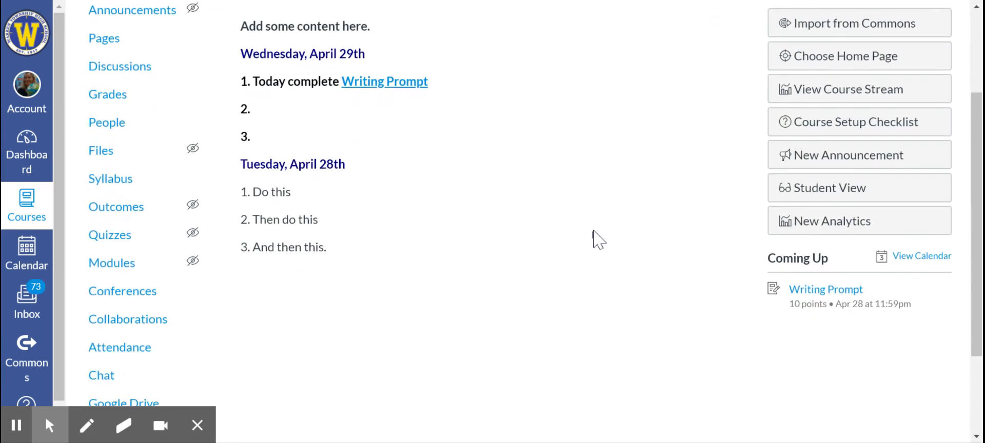
pyautogui.scroll(1, 592, 230)
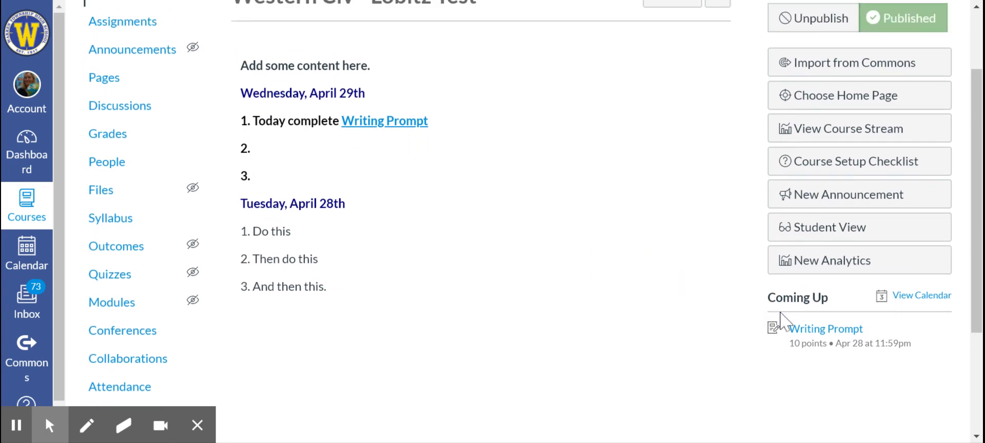
pyautogui.scroll(2, 643, 194)
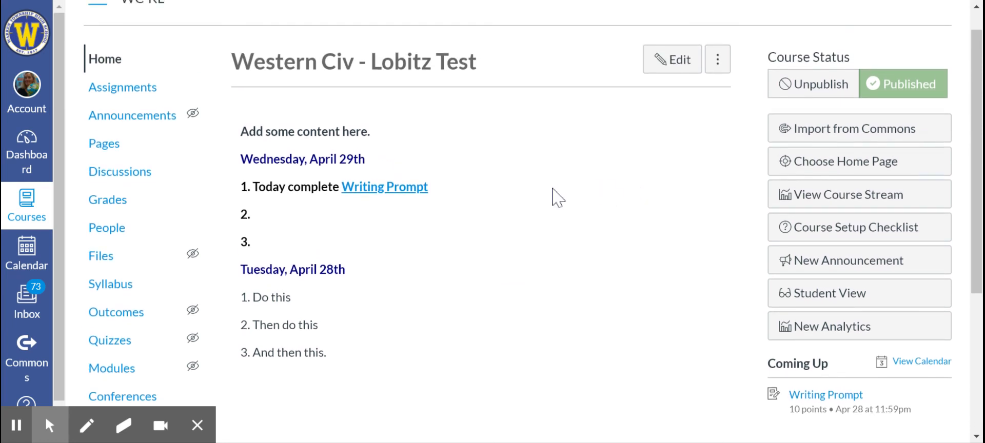
pyautogui.scroll(-1, 507, 203)
pyautogui.scroll(-2, 507, 197)
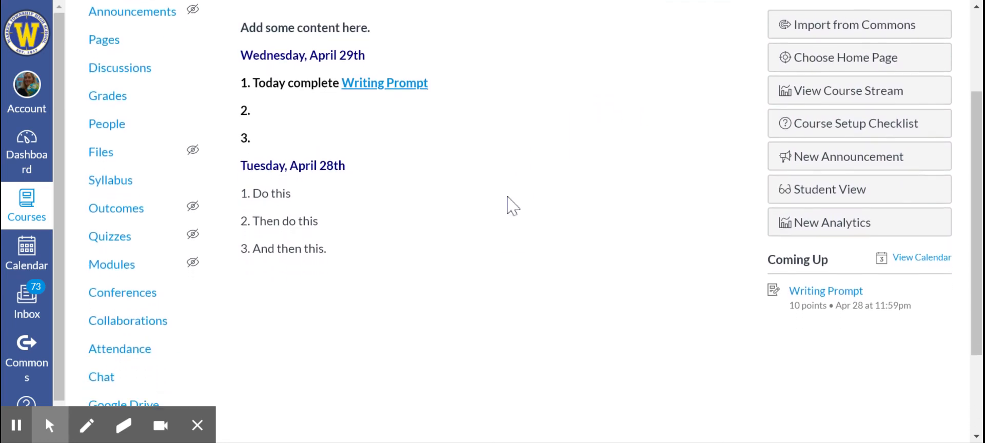
pyautogui.scroll(3, 507, 196)
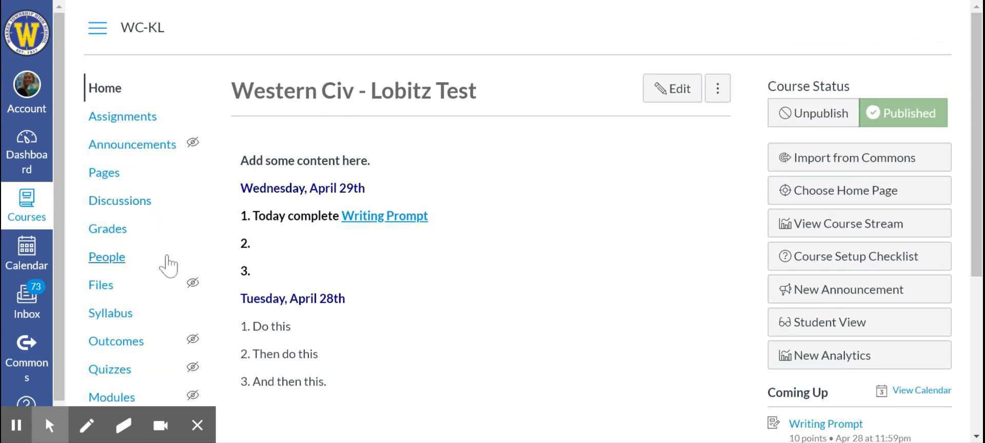
pyautogui.scroll(-5, 167, 265)
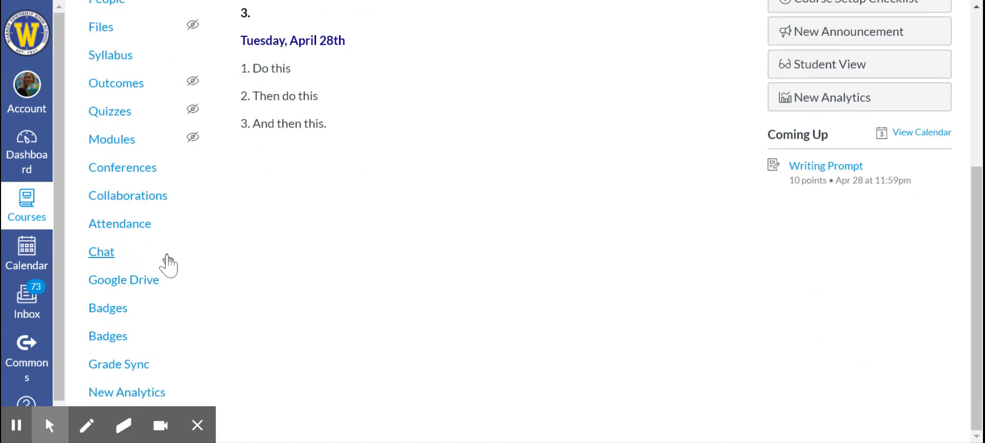
pyautogui.scroll(5, 167, 265)
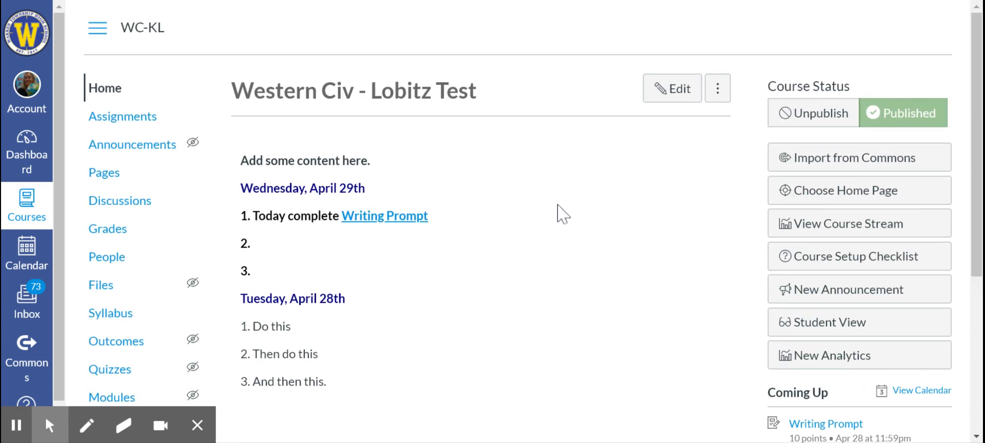
pyautogui.scroll(-1, 676, 221)
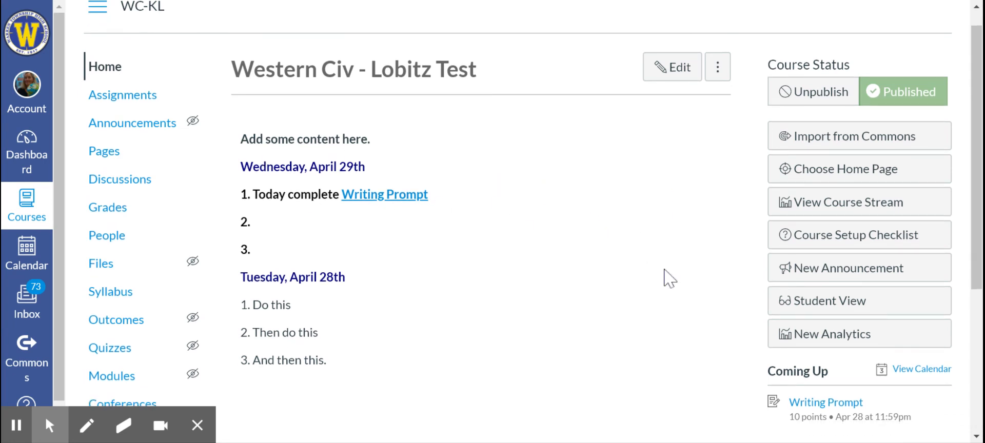
# - Open the calendar from the course home page and find the Western Civ test course among the listed calendars
pyautogui.click(908, 371)
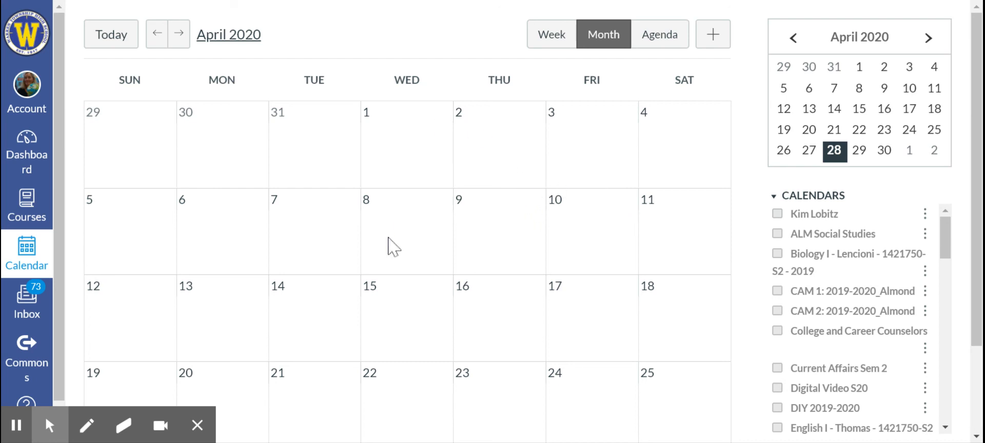
pyautogui.scroll(-8, 814, 345)
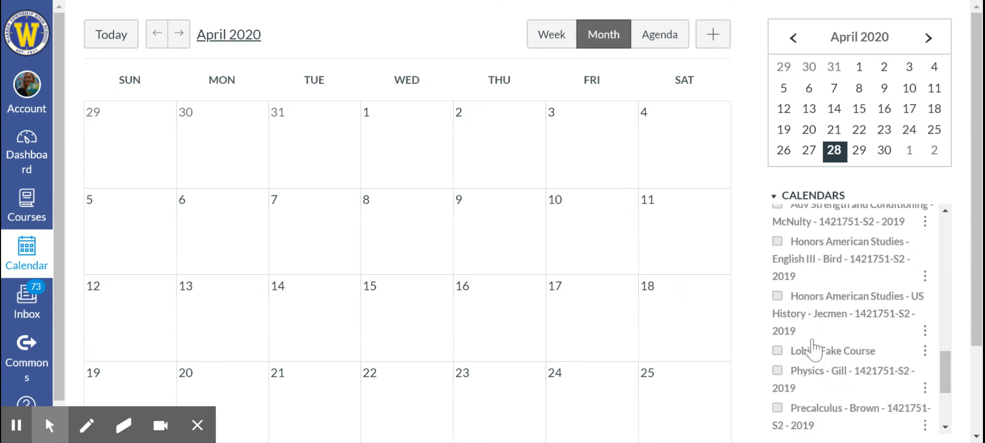
pyautogui.scroll(-3, 814, 346)
pyautogui.scroll(6, 813, 344)
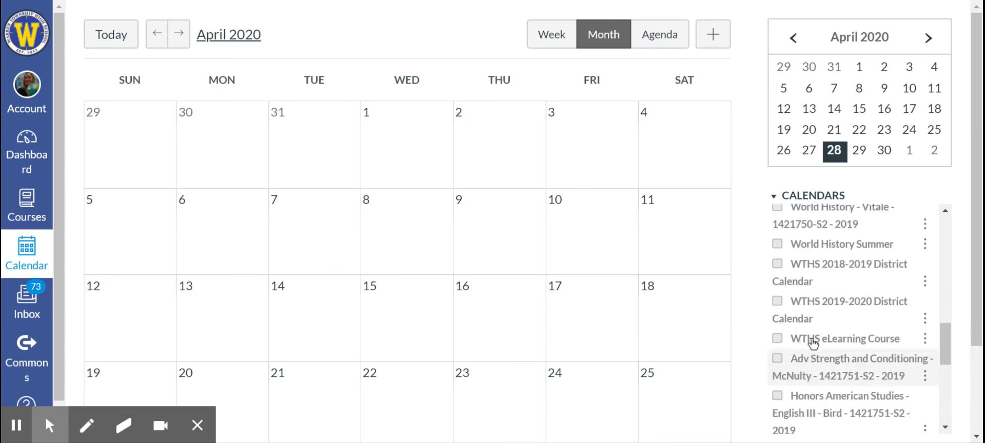
pyautogui.scroll(5, 812, 343)
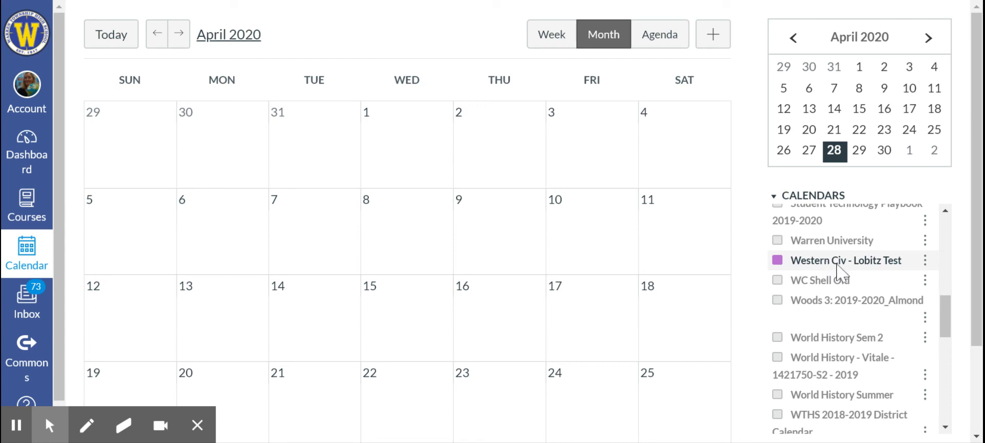
pyautogui.scroll(-2, 451, 293)
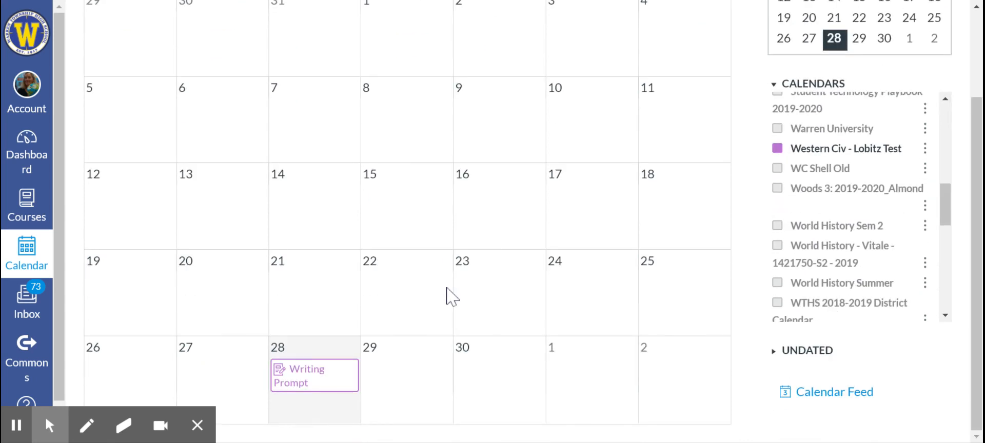
# - Open the Writing Prompt event on April 28 in the calendar, review its details and image, and close it
pyautogui.click(308, 378)
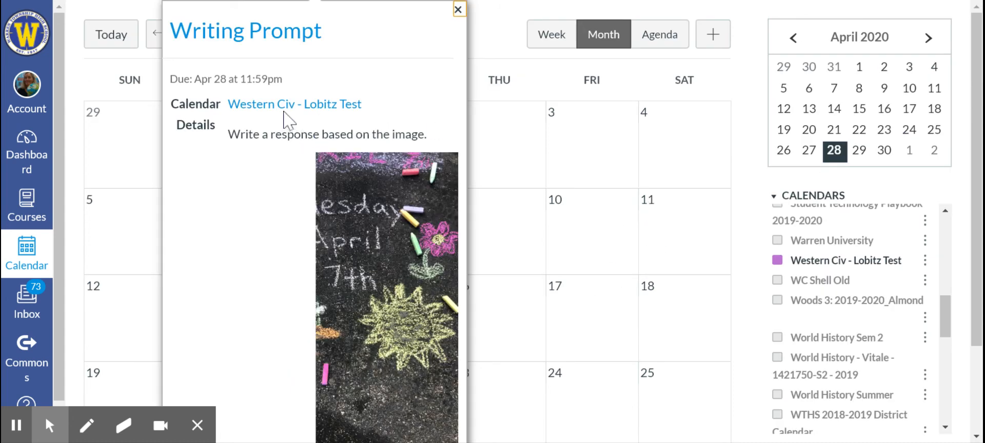
pyautogui.scroll(-2, 371, 265)
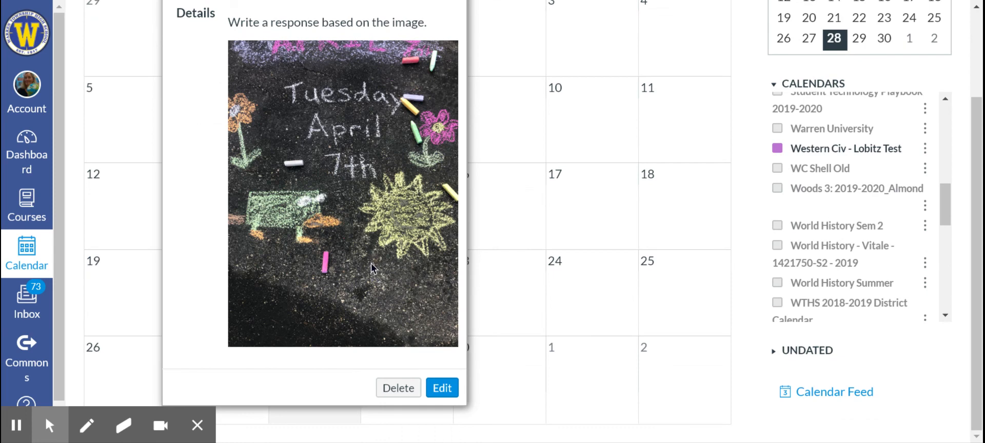
pyautogui.scroll(2, 371, 263)
pyautogui.click(459, 10)
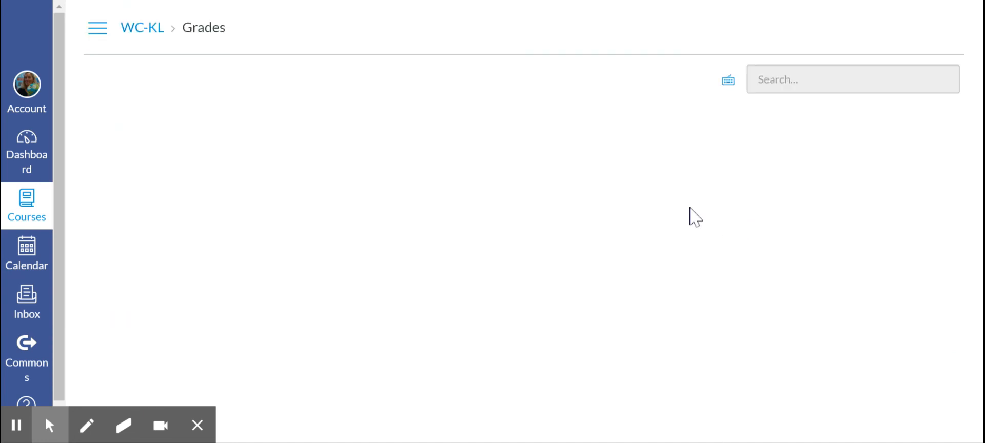
# - Check the Writing Prompt score in the course gradebook and return to the WC-KL course home page
pyautogui.click(150, 29)
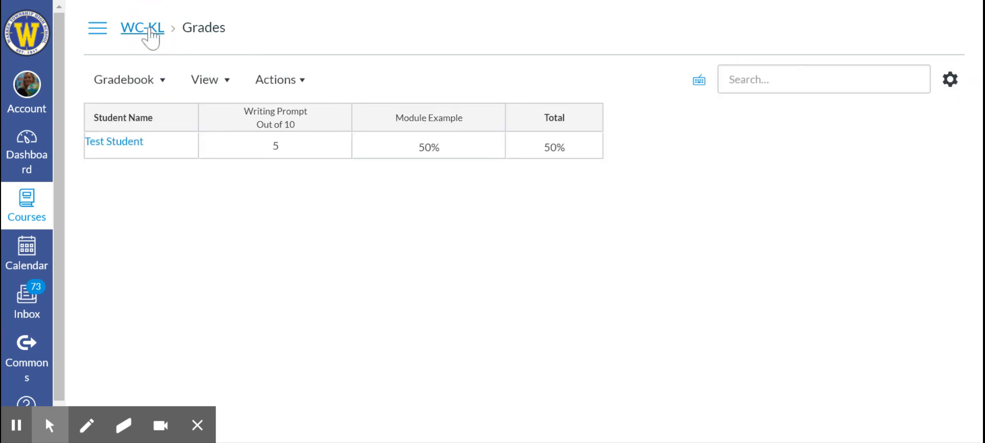